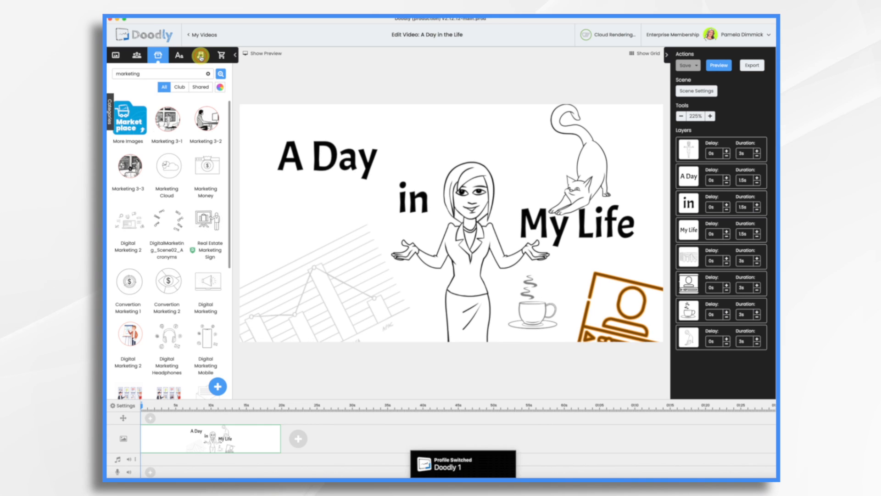
Step: Import the voiceover MP3 file as a new sound and place it on the video's music track
{"action": "left_click", "coordinate": [219, 388]}
{"action": "left_click_drag", "start_coordinate": [696, 59], "coordinate": [441, 237]}
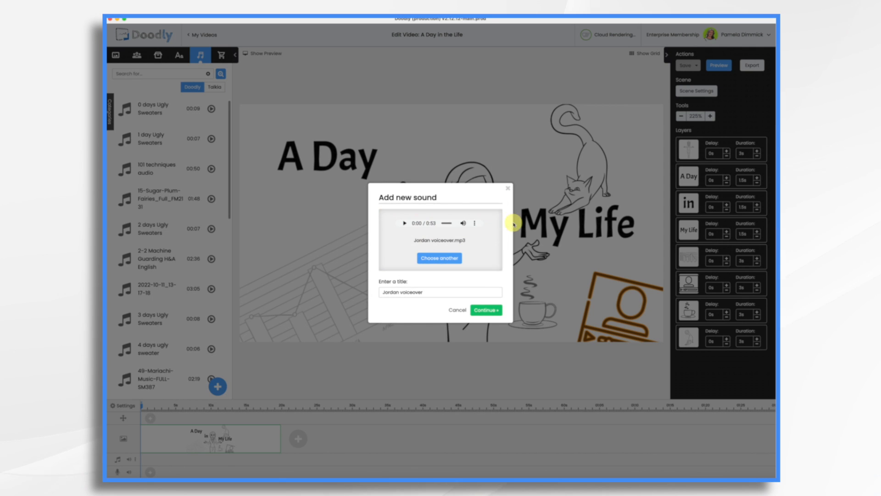
{"action": "left_click", "coordinate": [484, 305]}
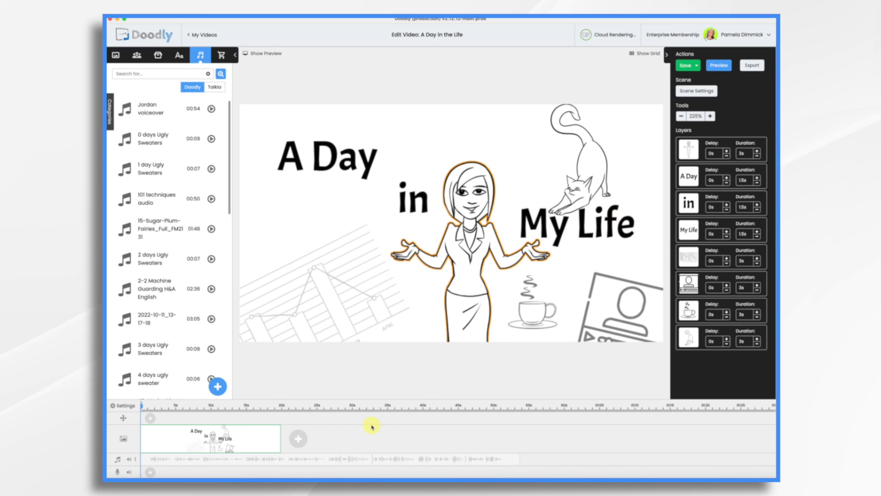
Step: Set the enter animation duration to 0s for all assets in the opening scene
{"action": "left_click", "coordinate": [484, 146]}
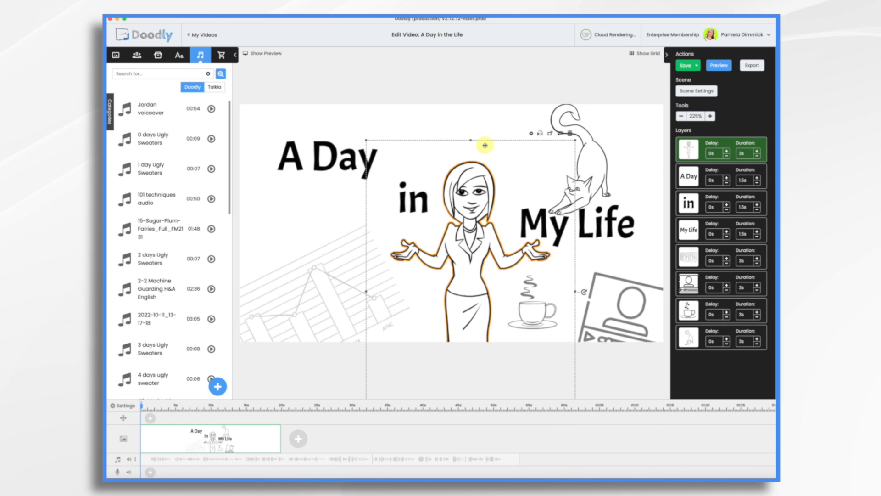
{"action": "key", "text": "super+a"}
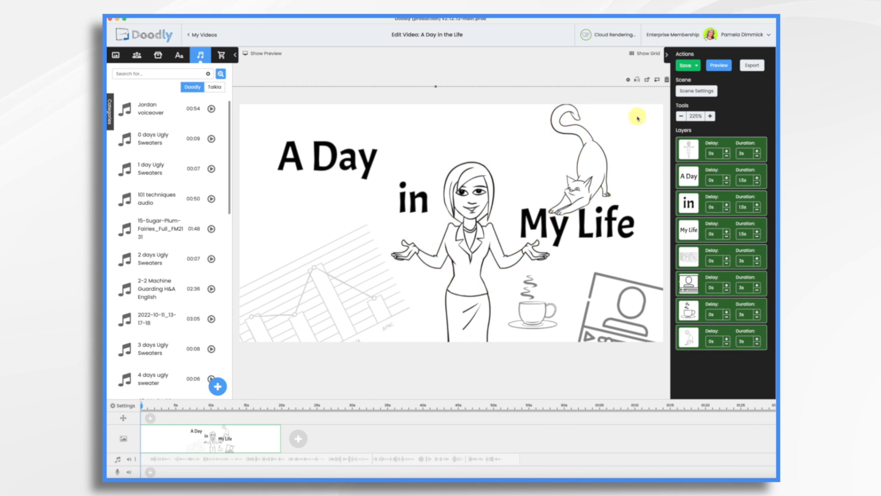
{"action": "left_click", "coordinate": [629, 80]}
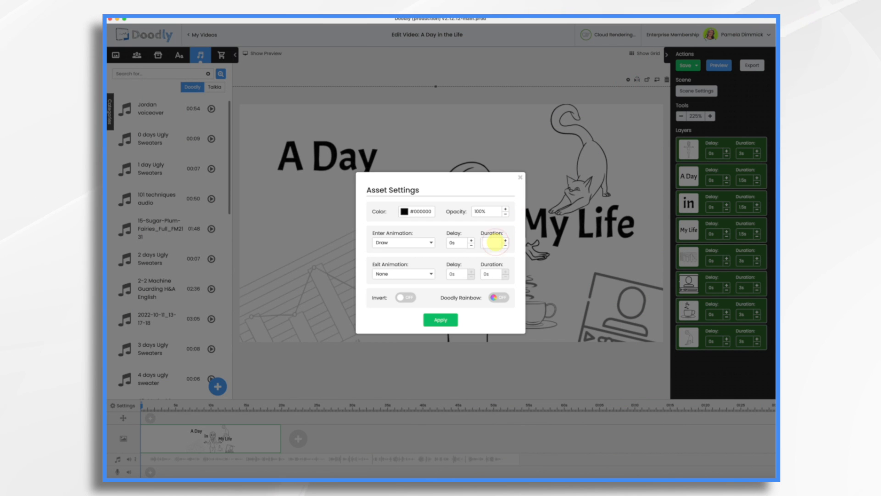
{"action": "left_click", "coordinate": [447, 319]}
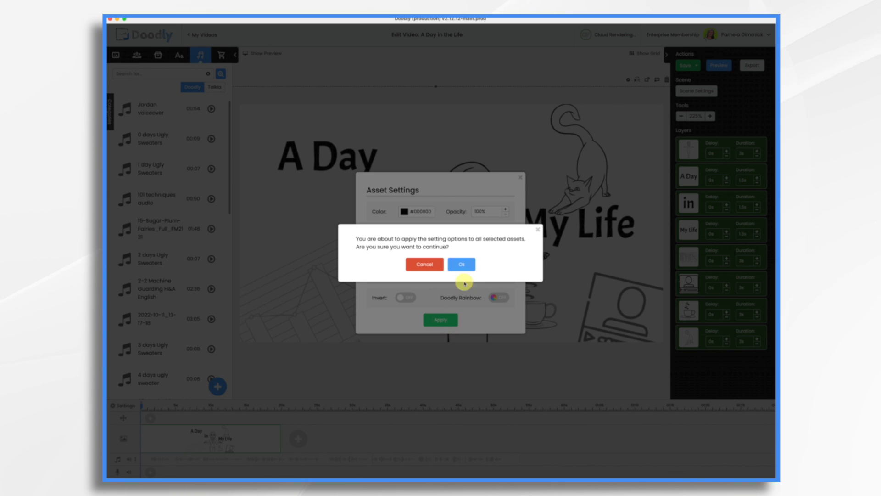
{"action": "left_click", "coordinate": [464, 262]}
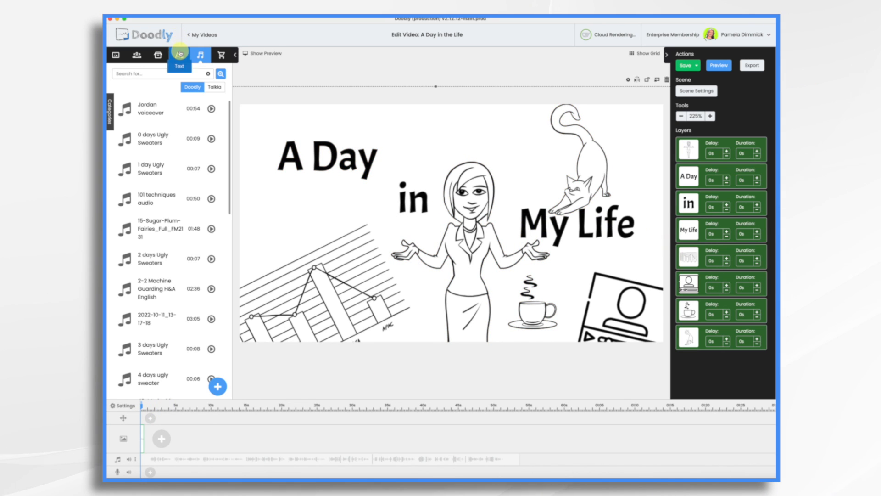
Step: Add the character's full name as Architects Daughter text above the woman's head
{"action": "left_click", "coordinate": [180, 56]}
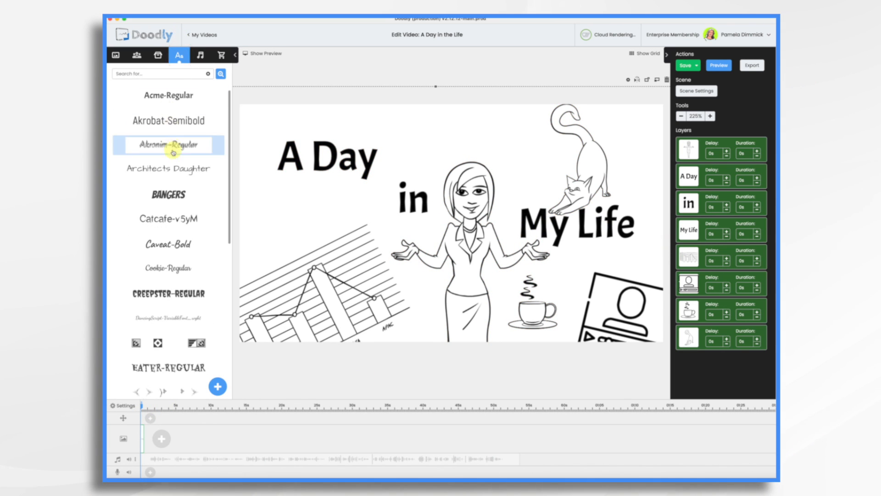
{"action": "left_click_drag", "start_coordinate": [204, 164], "coordinate": [482, 134]}
{"action": "double_click", "coordinate": [461, 129]}
{"action": "key", "text": "ctrl+a"}
{"action": "type", "text": "Jordan Jones"}
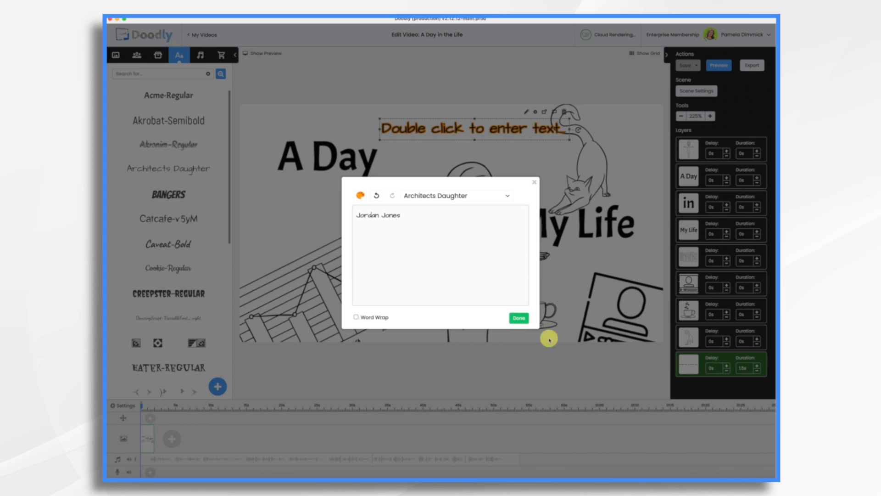
{"action": "left_click", "coordinate": [519, 318]}
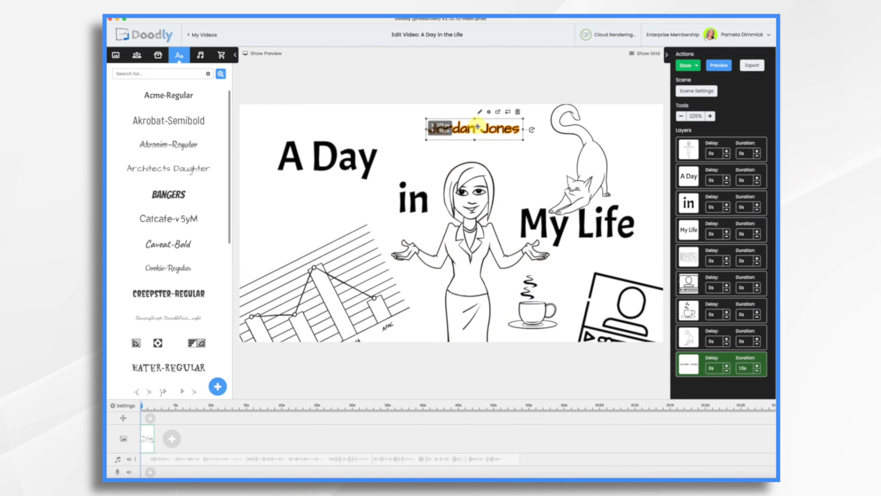
{"action": "left_click_drag", "start_coordinate": [477, 126], "coordinate": [478, 129]}
Step: Search the props for "arrow" and place the Arrow pencil prop between the name text and the woman's head
{"action": "left_click", "coordinate": [158, 57]}
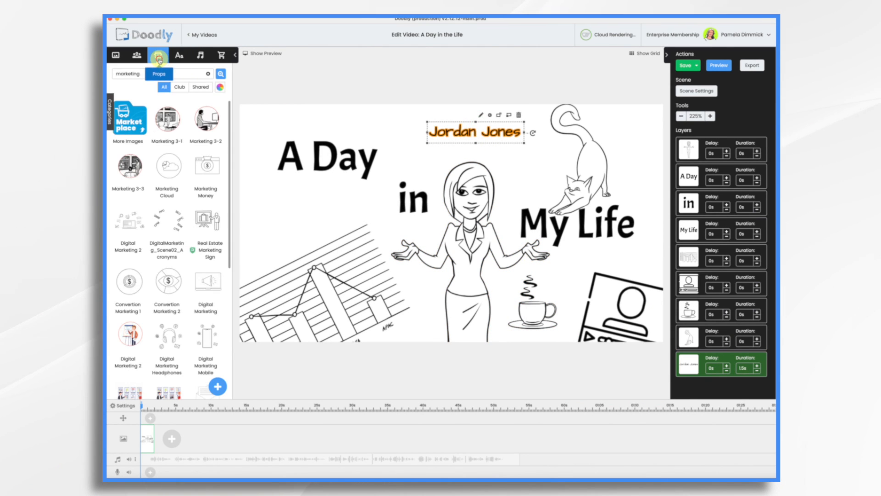
{"action": "left_click", "coordinate": [144, 74]}
{"action": "type", "text": "arrow"}
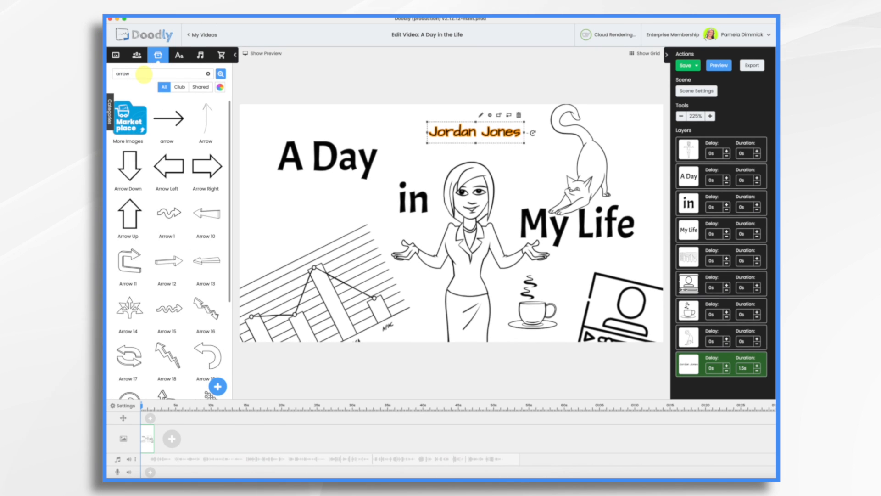
{"action": "scroll", "coordinate": [147, 207], "scroll_direction": "down", "scroll_amount": 8}
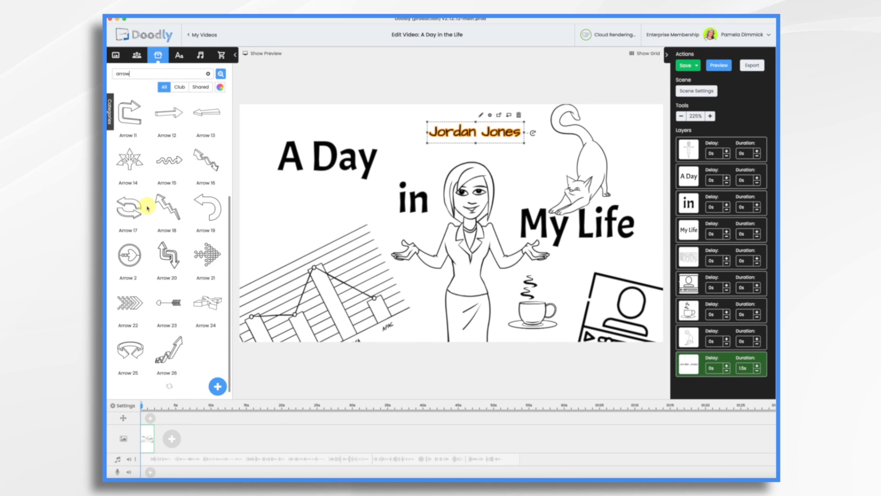
{"action": "scroll", "coordinate": [147, 208], "scroll_direction": "down", "scroll_amount": 10}
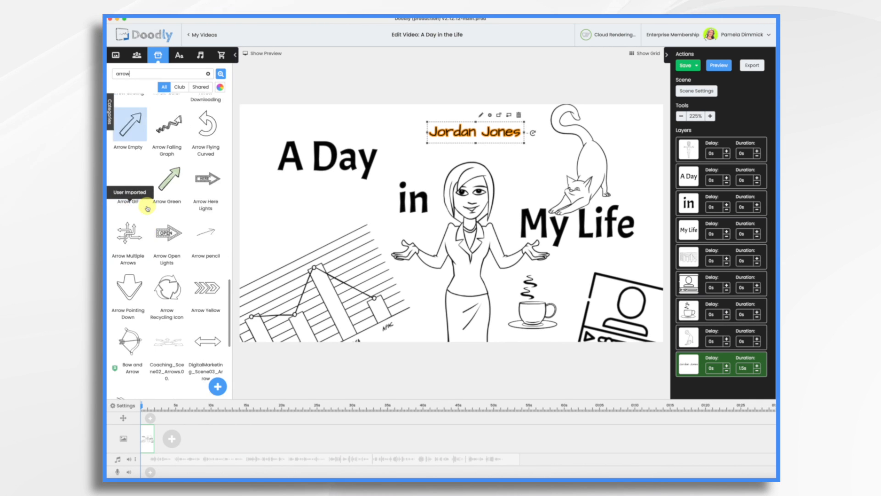
{"action": "mouse_move", "coordinate": [205, 191]}
{"action": "left_mouse_down"}
{"action": "mouse_move", "coordinate": [413, 174]}
{"action": "mouse_move", "coordinate": [481, 146]}
{"action": "left_mouse_up"}
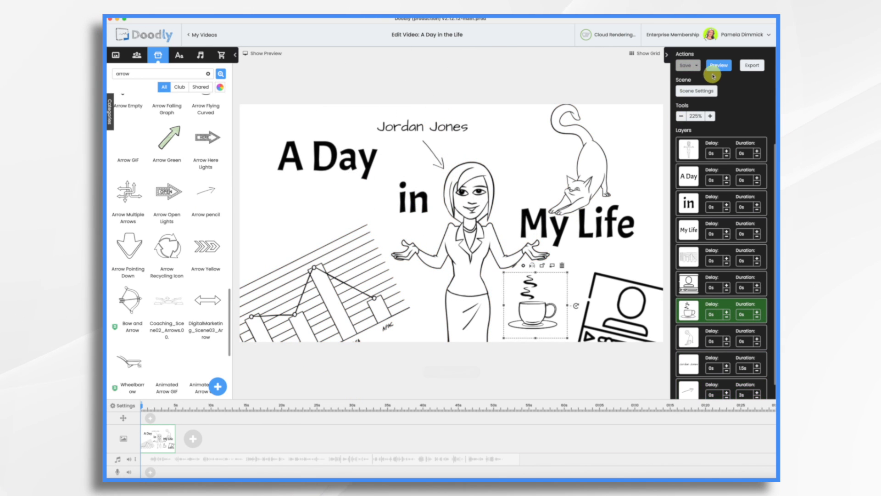
Step: Preview the video, and set the pencil arrow layer's duration to 1s
{"action": "left_click", "coordinate": [719, 66]}
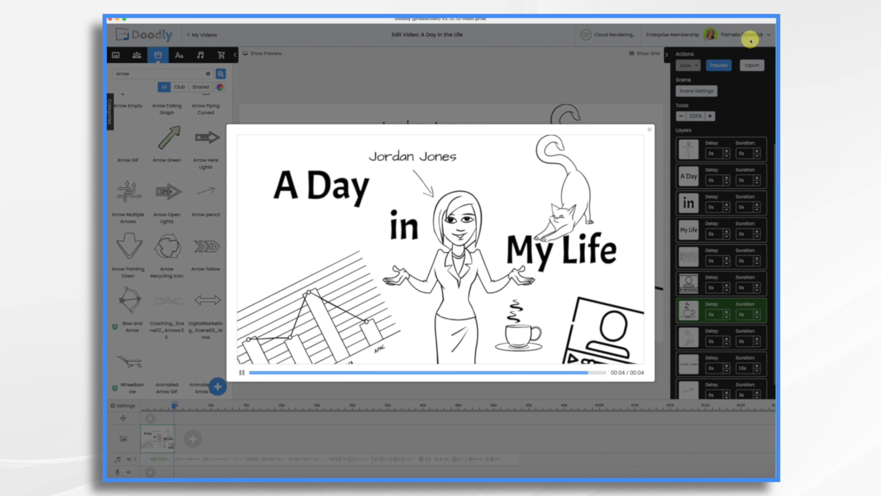
{"action": "left_click", "coordinate": [650, 132]}
{"action": "scroll", "coordinate": [712, 346], "scroll_direction": "down", "scroll_amount": 1}
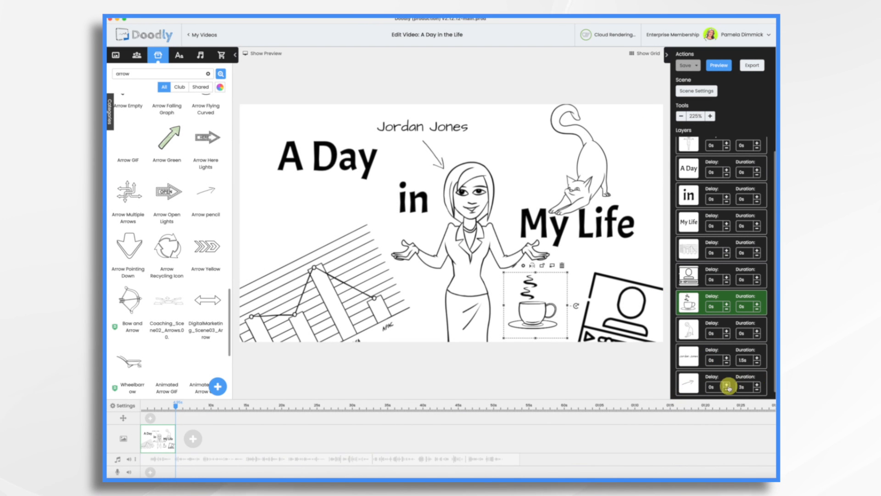
{"action": "left_click", "coordinate": [757, 390]}
{"action": "left_click", "coordinate": [756, 390]}
{"action": "left_click", "coordinate": [757, 390]}
{"action": "left_click", "coordinate": [757, 390]}
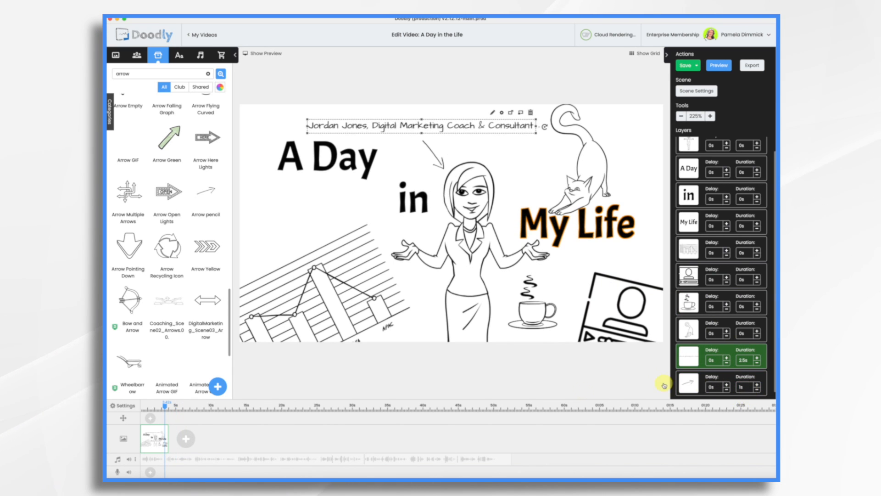
Step: Adjust the opening scene's extra time in its scene settings, and add a new blank scene after it
{"action": "left_click", "coordinate": [699, 91]}
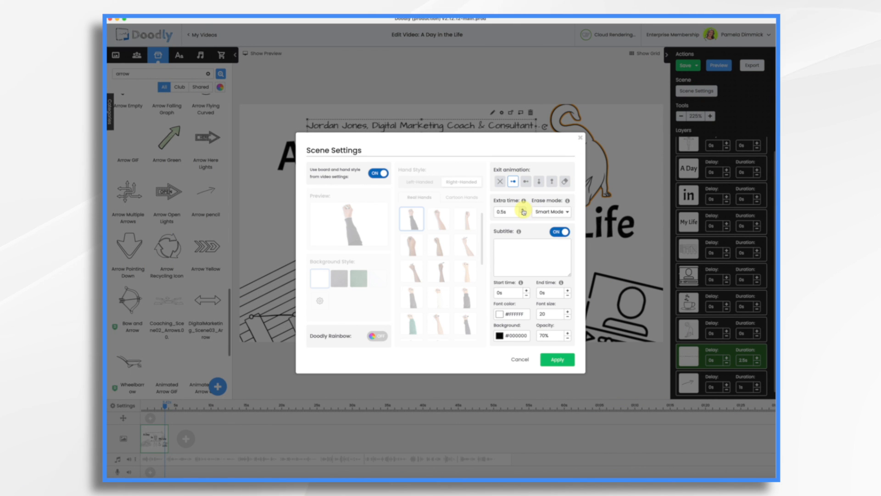
{"action": "left_click", "coordinate": [557, 359]}
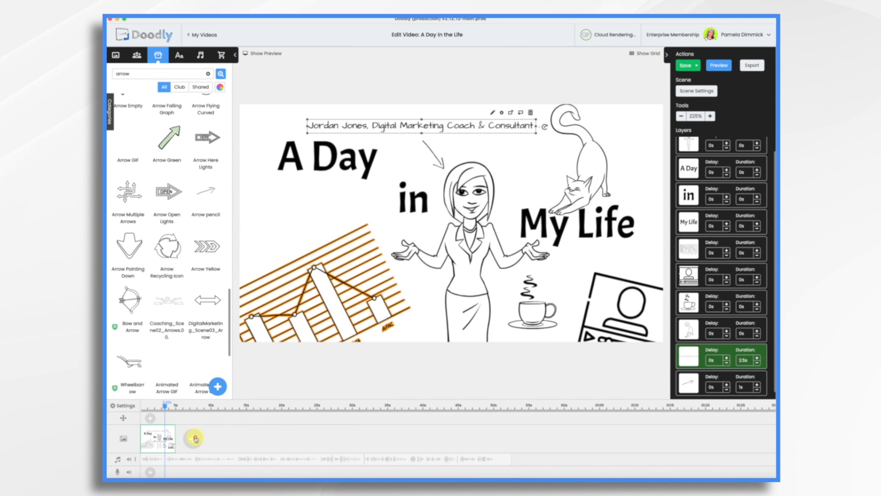
{"action": "left_click", "coordinate": [194, 441]}
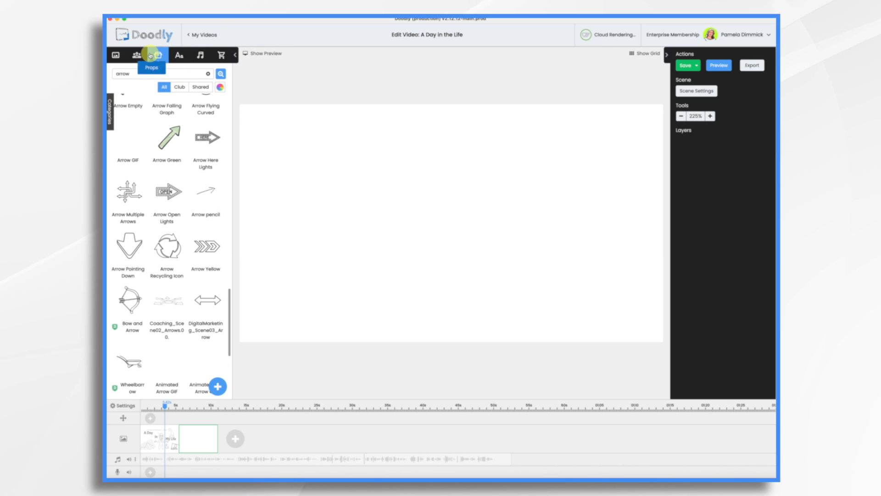
Step: Search the props for "alarm"
{"action": "left_click", "coordinate": [152, 73]}
{"action": "key", "text": "BackSpace"}
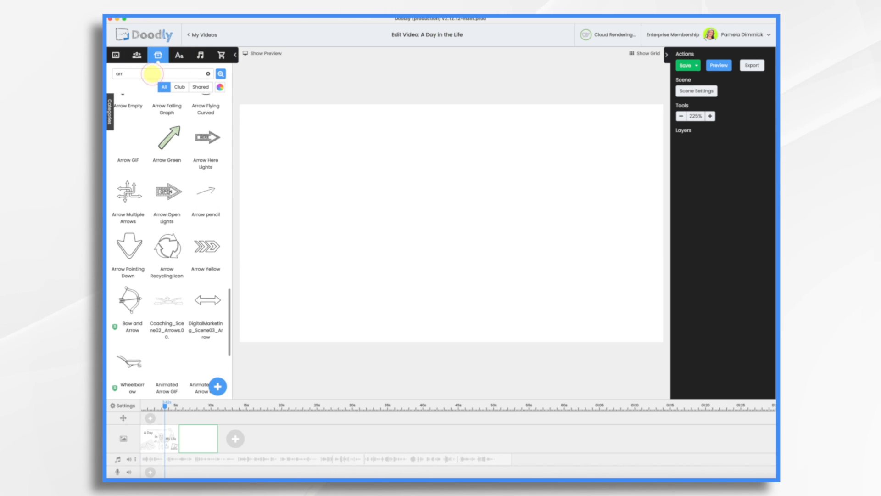
{"action": "type", "text": "larm"}
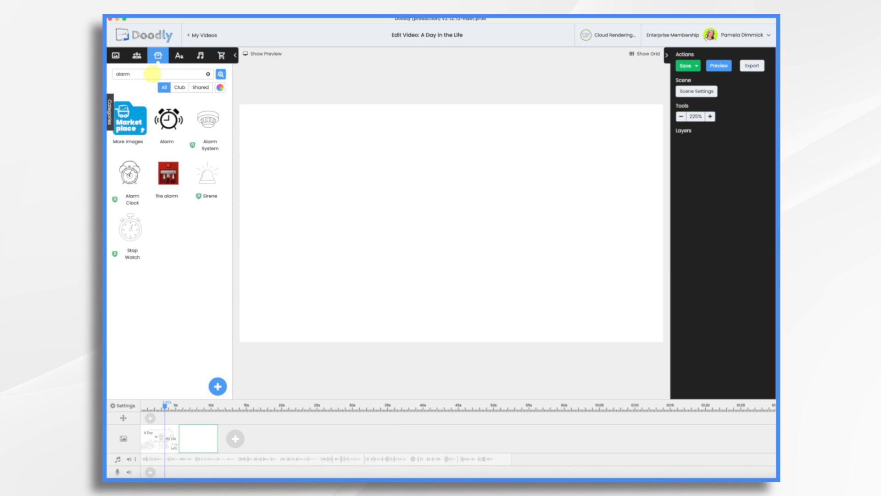
Step: Search the props for "clock" and place a scaled-down Digital Clock in the lower-left area of the new scene
{"action": "key", "text": "BackSpace"}
{"action": "key", "text": "BackSpace"}
{"action": "key", "text": "BackSpace"}
{"action": "key", "text": "BackSpace"}
{"action": "key", "text": "BackSpace"}
{"action": "type", "text": "clock"}
{"action": "scroll", "coordinate": [178, 246], "scroll_direction": "down", "scroll_amount": 3}
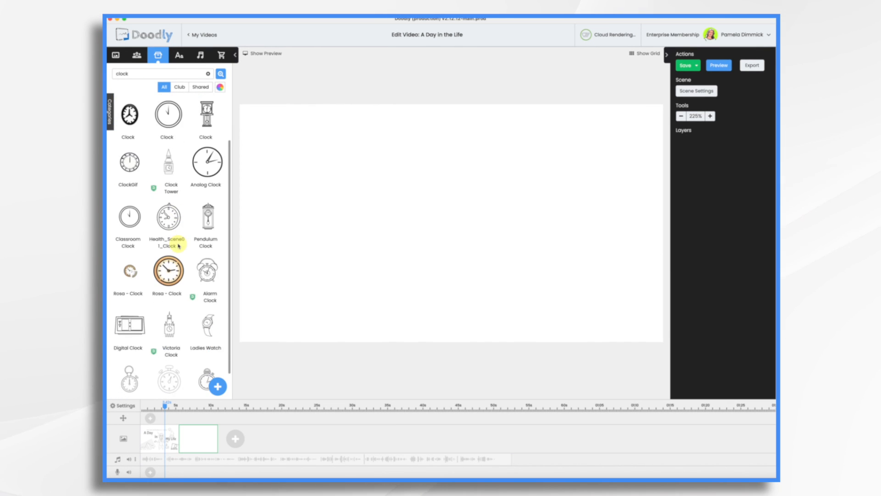
{"action": "left_click_drag", "start_coordinate": [132, 301], "coordinate": [367, 223]}
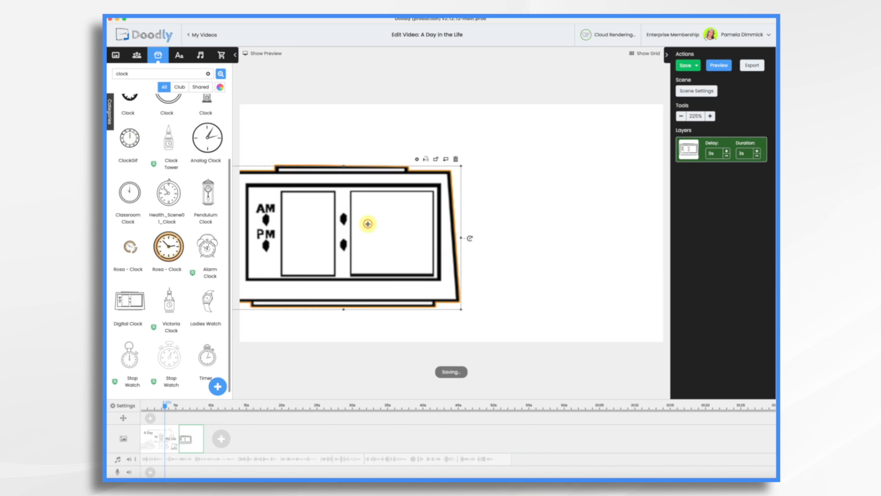
{"action": "left_click_drag", "start_coordinate": [460, 308], "coordinate": [343, 238]}
{"action": "left_click_drag", "start_coordinate": [297, 200], "coordinate": [325, 282]}
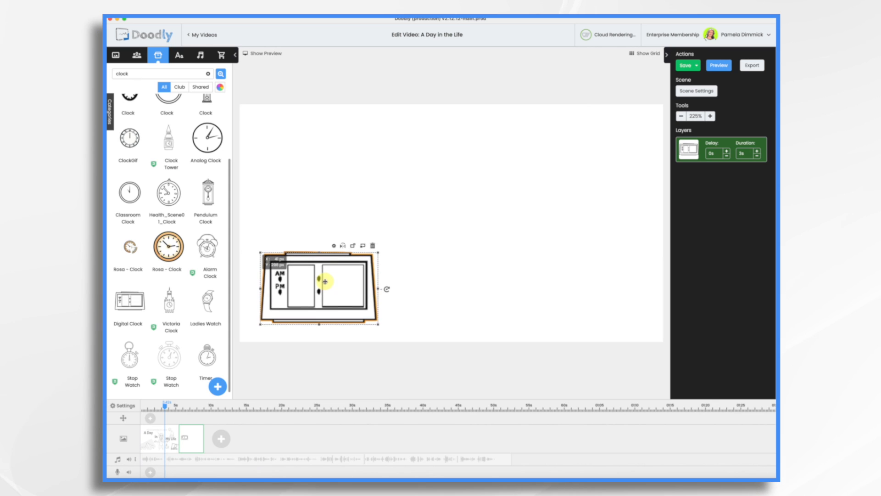
Step: Add the text "6" in Architects Daughter and position it in the digital clock's hour window
{"action": "left_click", "coordinate": [178, 54]}
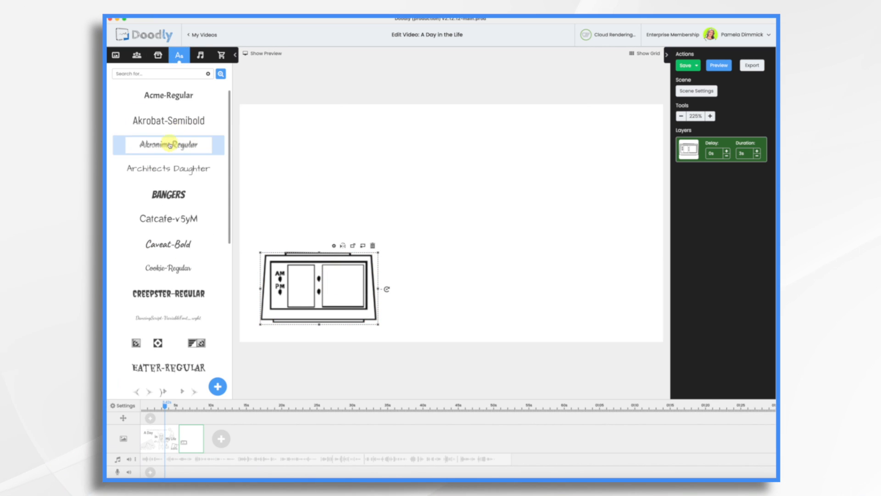
{"action": "left_click_drag", "start_coordinate": [169, 170], "coordinate": [320, 292]}
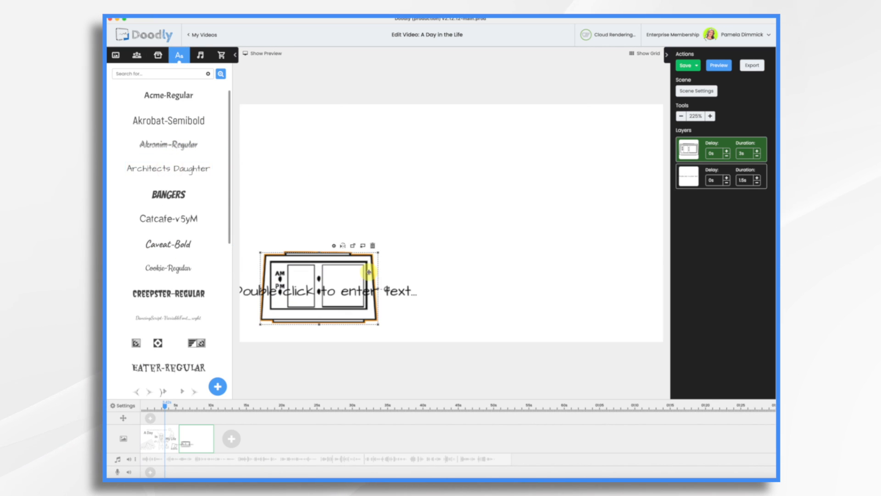
{"action": "double_click", "coordinate": [357, 299]}
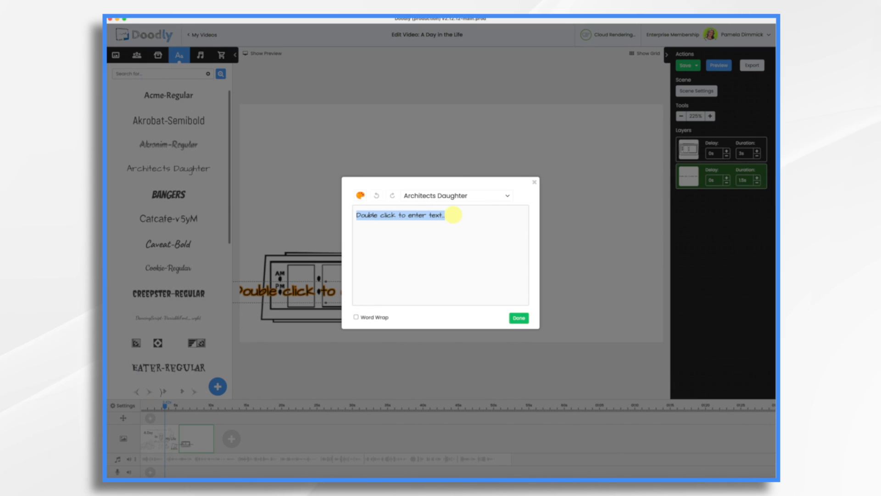
{"action": "type", "text": "6"}
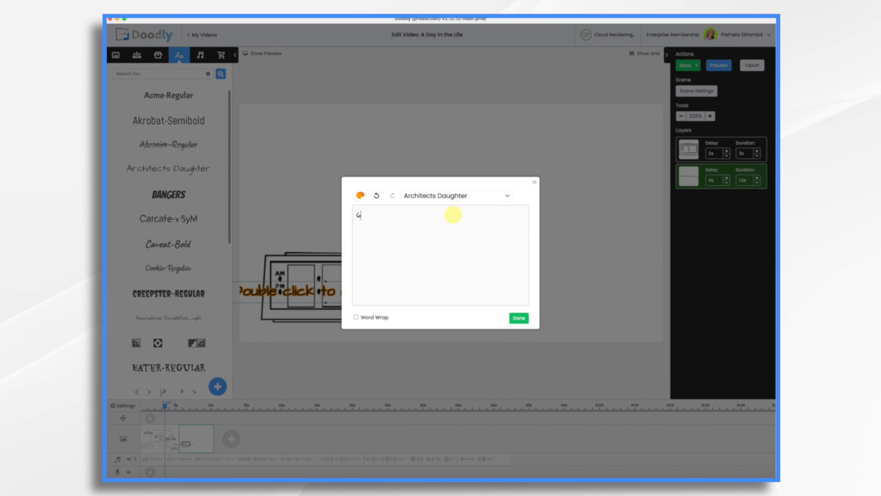
{"action": "left_click", "coordinate": [519, 318]}
{"action": "left_click_drag", "start_coordinate": [325, 291], "coordinate": [300, 284]}
Step: Add the text "30" in Architects Daughter in the digital clock's minute window
{"action": "left_click_drag", "start_coordinate": [164, 171], "coordinate": [360, 288]}
{"action": "type", "text": "30"}
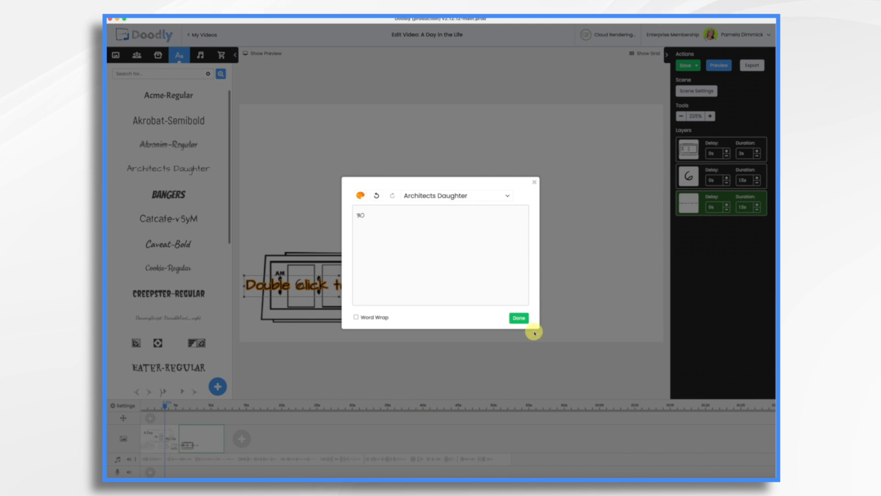
{"action": "left_click", "coordinate": [519, 318]}
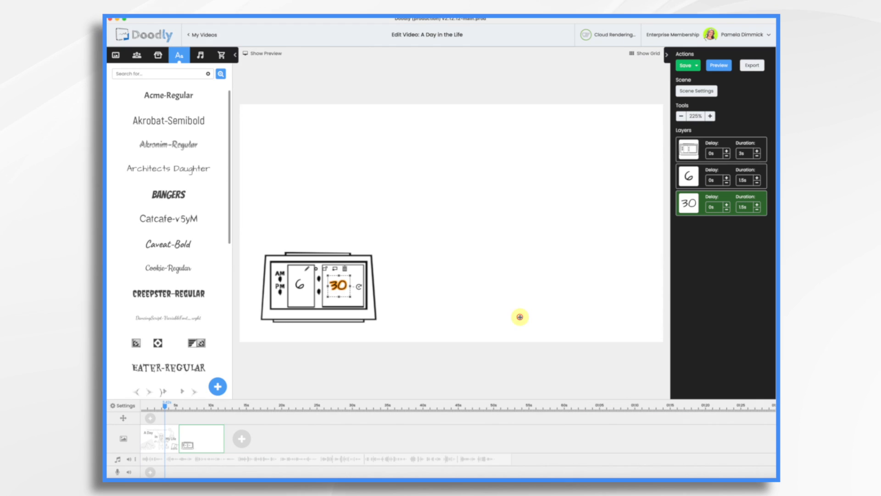
Step: Enlarge the "6" and "30" texts together and reposition them to fill the digital clock's windows
{"action": "left_click", "coordinate": [303, 286]}
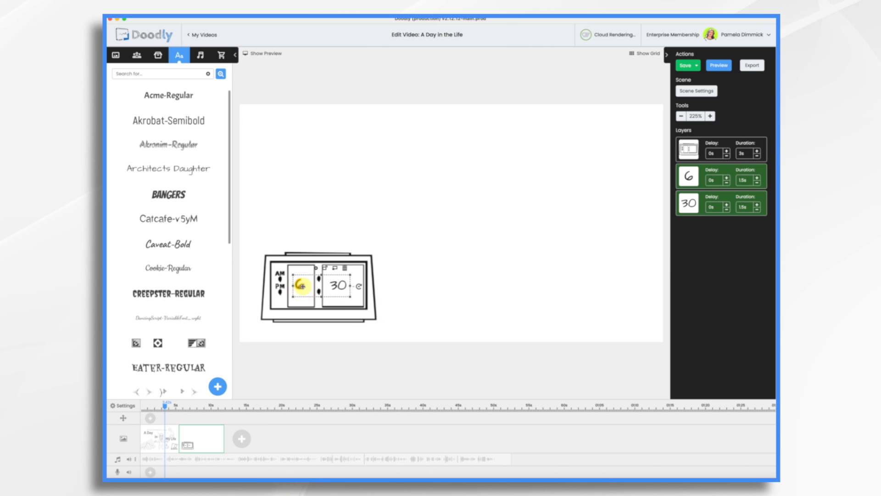
{"action": "left_click_drag", "start_coordinate": [349, 297], "coordinate": [445, 323]}
{"action": "left_click_drag", "start_coordinate": [417, 297], "coordinate": [361, 287]}
{"action": "left_click", "coordinate": [507, 276]}
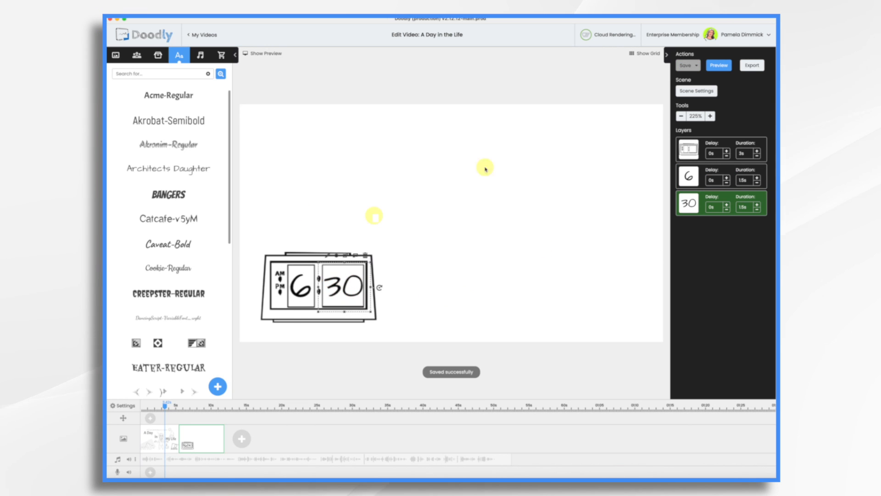
Step: Upload the circular portrait photo as a new prop in the title scene and delete the drawn woman it replaces
{"action": "left_click", "coordinate": [160, 442]}
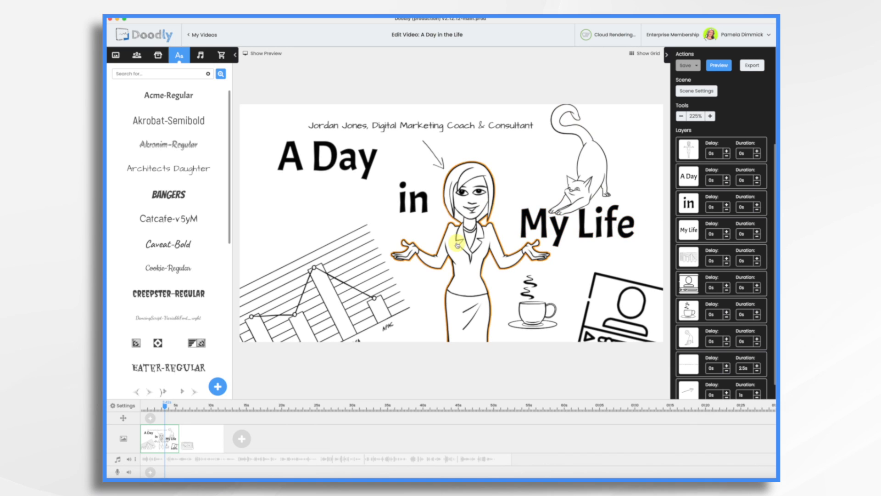
{"action": "left_click", "coordinate": [159, 56]}
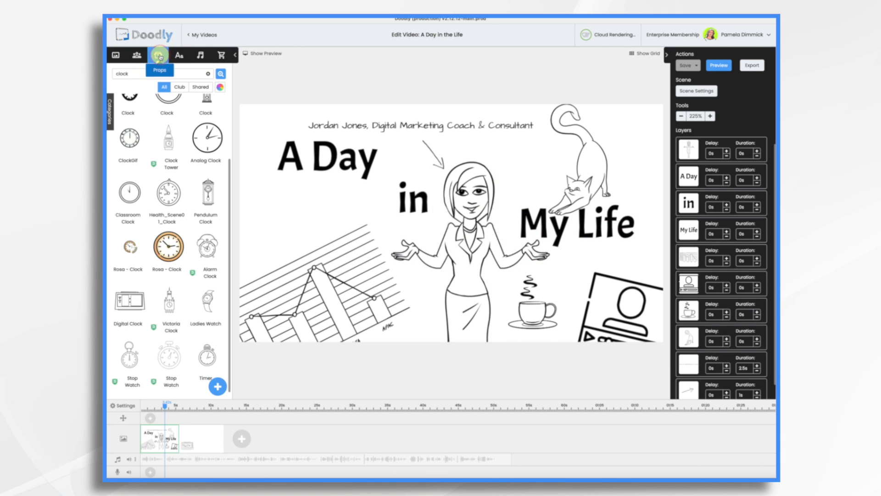
{"action": "left_click", "coordinate": [218, 388]}
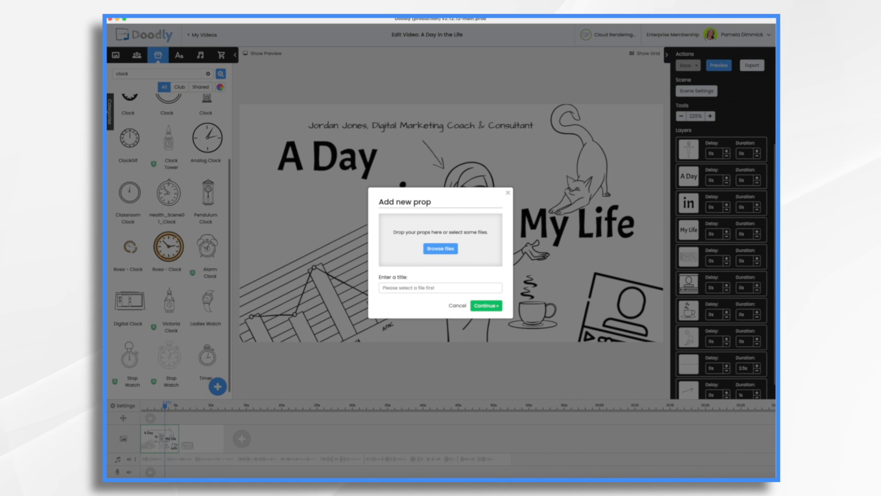
{"action": "left_click_drag", "start_coordinate": [571, 322], "coordinate": [491, 260]}
{"action": "left_click", "coordinate": [483, 321]}
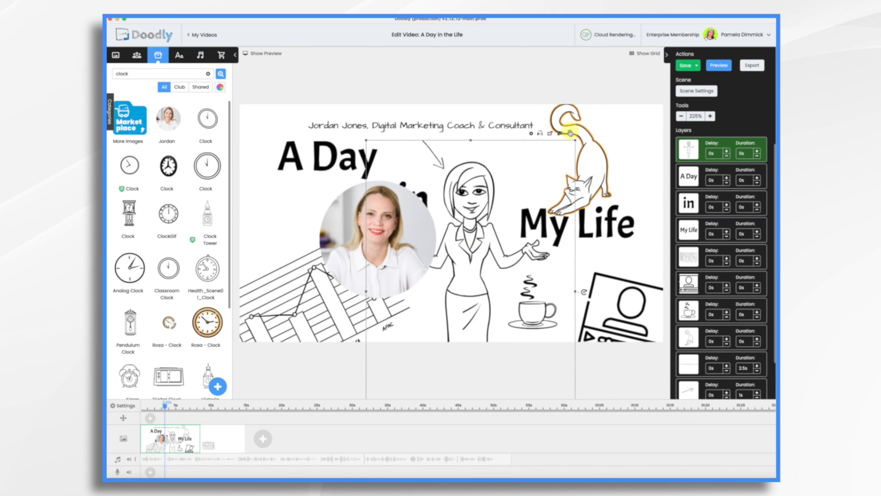
{"action": "left_click", "coordinate": [570, 134]}
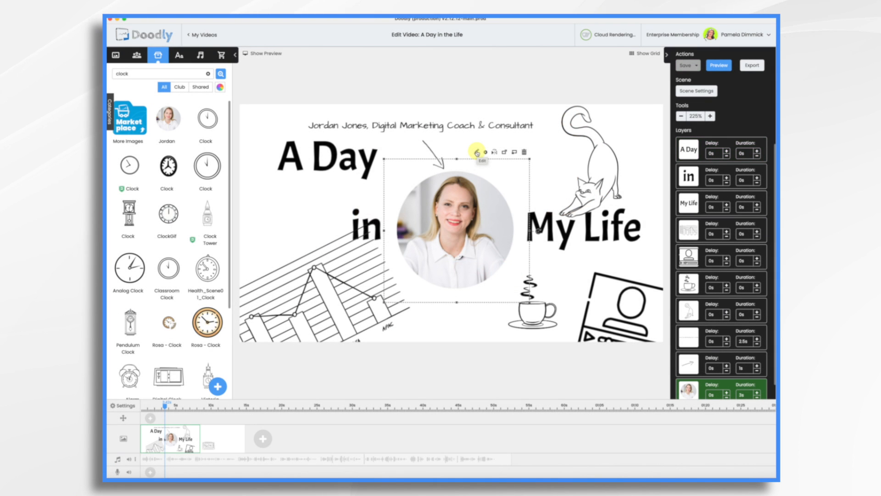
Step: Change the portrait photo's reveal mode to Fade and save the asset back to the title scene
{"action": "left_click", "coordinate": [477, 152]}
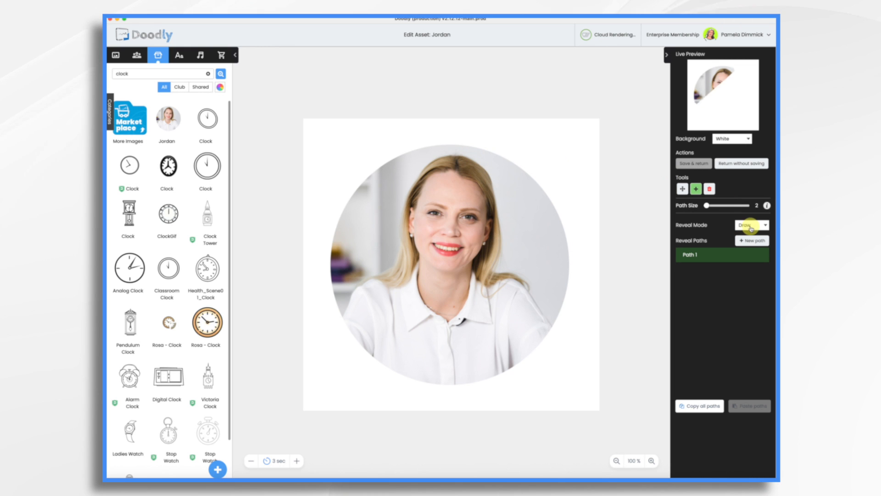
{"action": "left_click", "coordinate": [751, 225]}
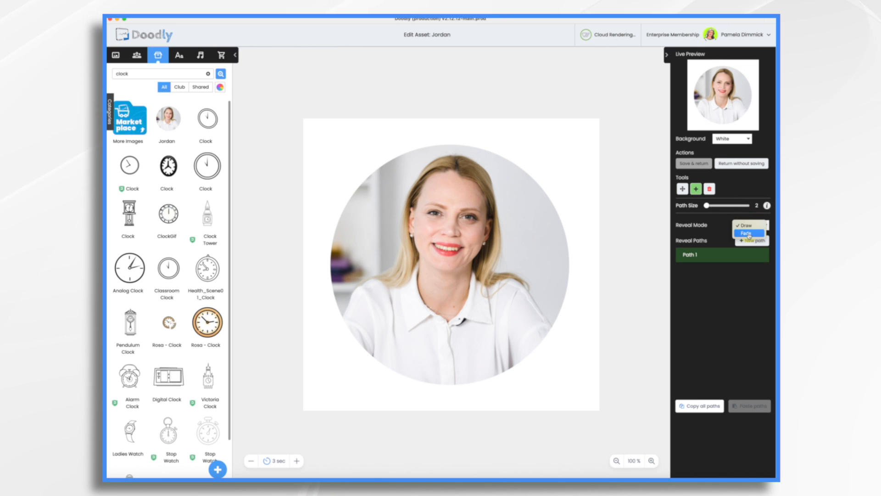
{"action": "left_click", "coordinate": [748, 234]}
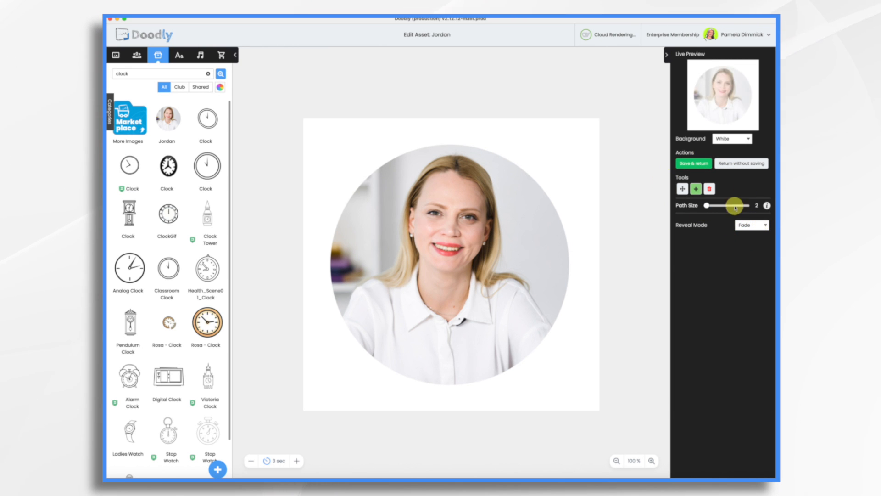
{"action": "left_click", "coordinate": [693, 163]}
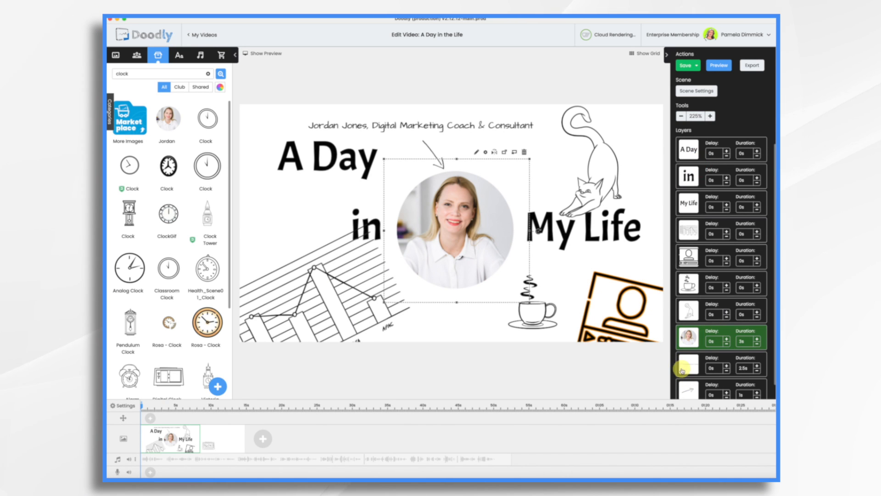
Step: Shorten the portrait layer's duration to 0.5s and set the title scene's extra time to 1s
{"action": "left_click", "coordinate": [757, 345]}
{"action": "left_click", "coordinate": [758, 344]}
{"action": "left_click", "coordinate": [757, 344]}
{"action": "left_click", "coordinate": [757, 345]}
{"action": "left_click", "coordinate": [757, 344]}
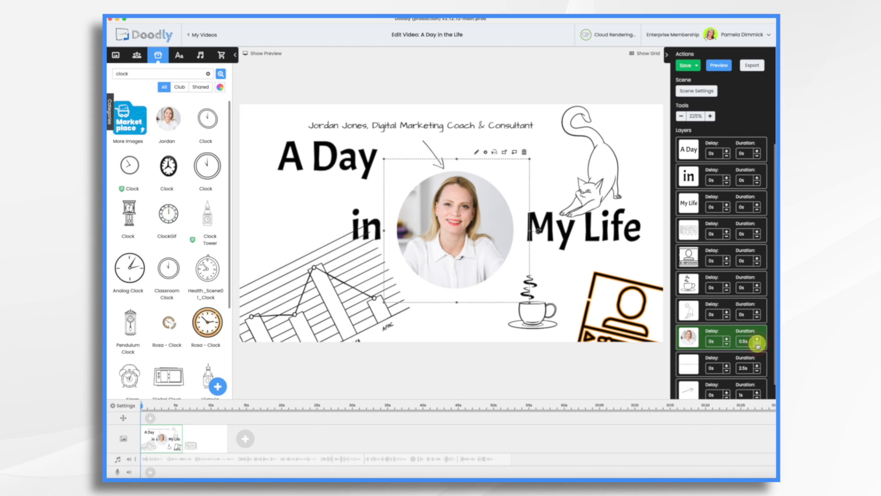
{"action": "left_click", "coordinate": [696, 90]}
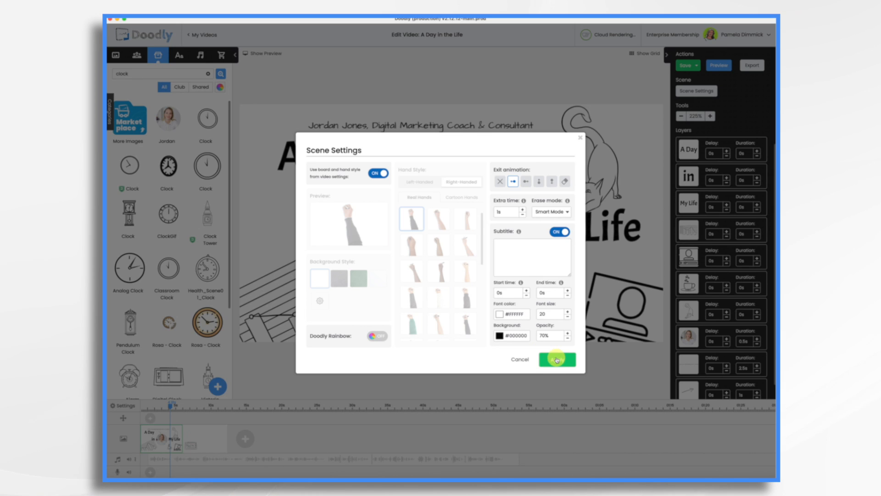
{"action": "left_click", "coordinate": [556, 360]}
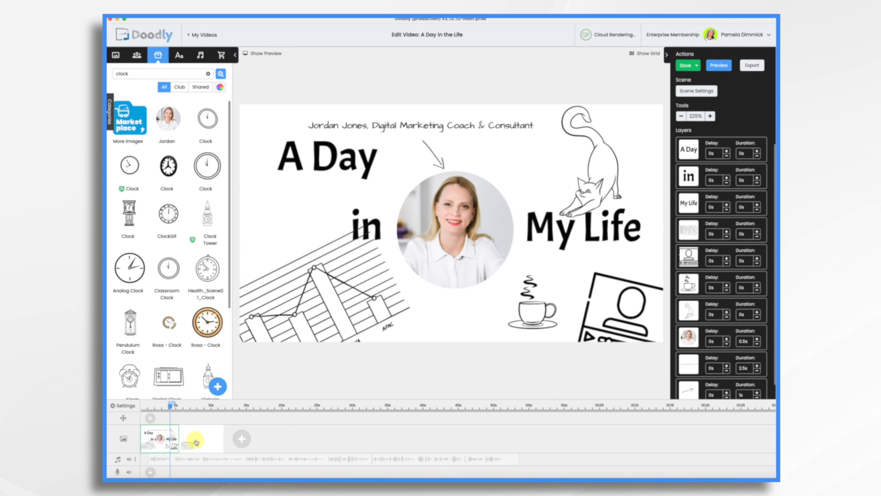
Step: Shift the voiceover slightly later on the timeline and preview the video through the start of the clock scene
{"action": "left_click_drag", "start_coordinate": [176, 460], "coordinate": [196, 457]}
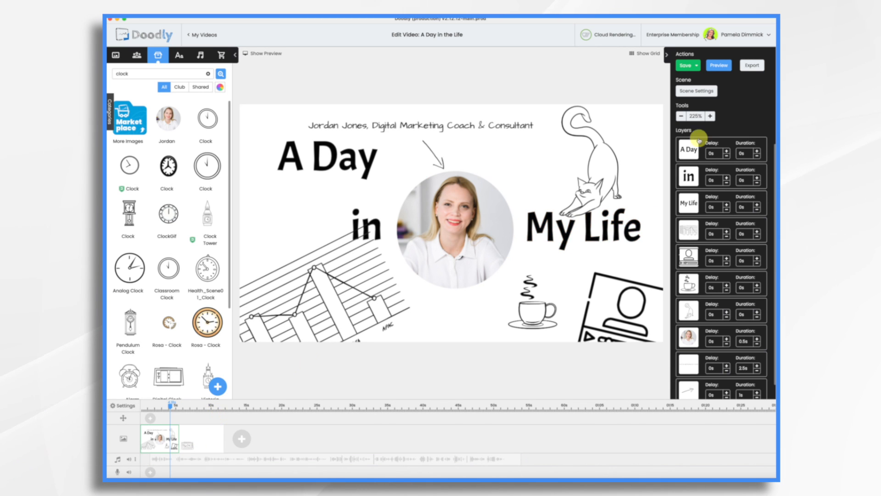
{"action": "left_click", "coordinate": [724, 69]}
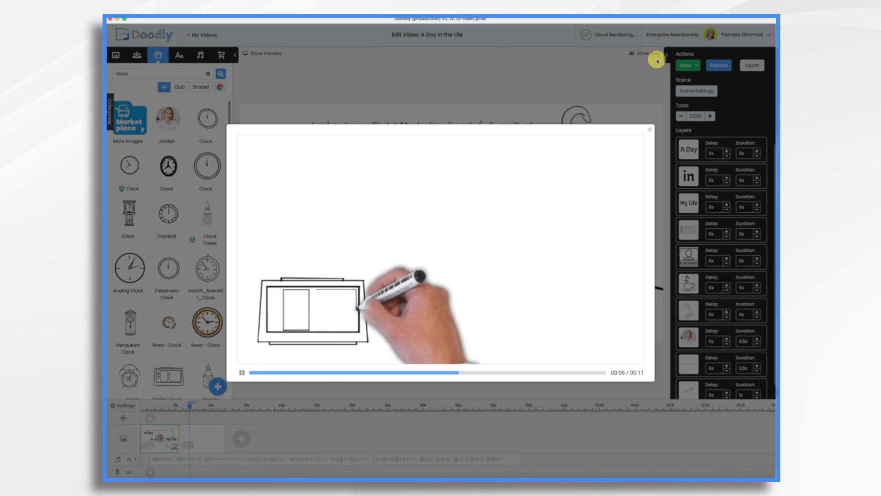
{"action": "left_click", "coordinate": [649, 130]}
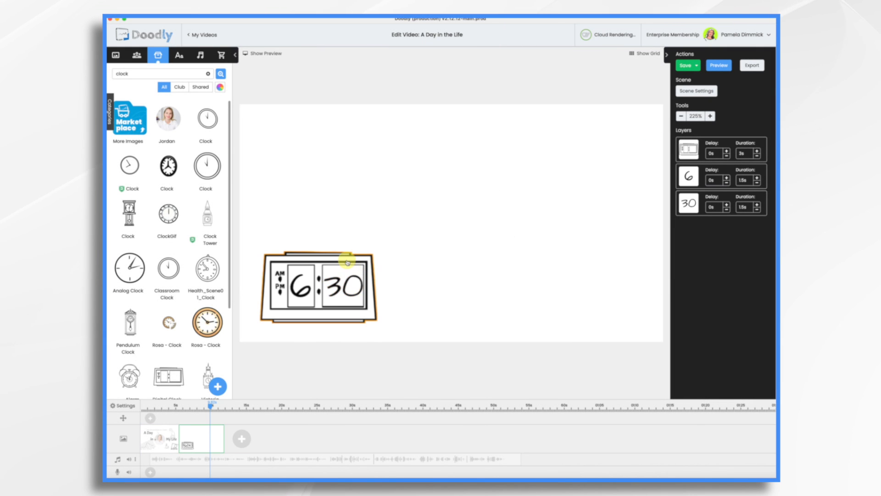
Step: Reduce the digital clock's drawing duration to 0s in the second scene
{"action": "left_click", "coordinate": [347, 260]}
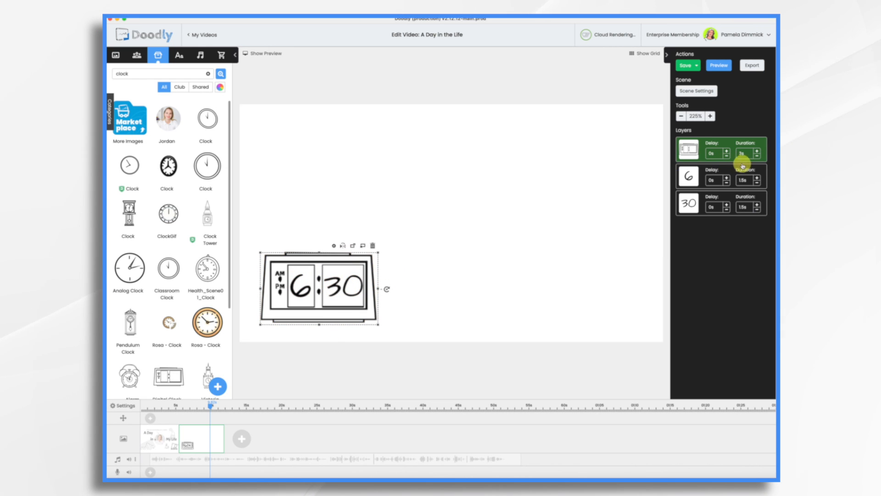
{"action": "left_click", "coordinate": [757, 156]}
{"action": "left_click", "coordinate": [757, 156]}
{"action": "left_click", "coordinate": [756, 156]}
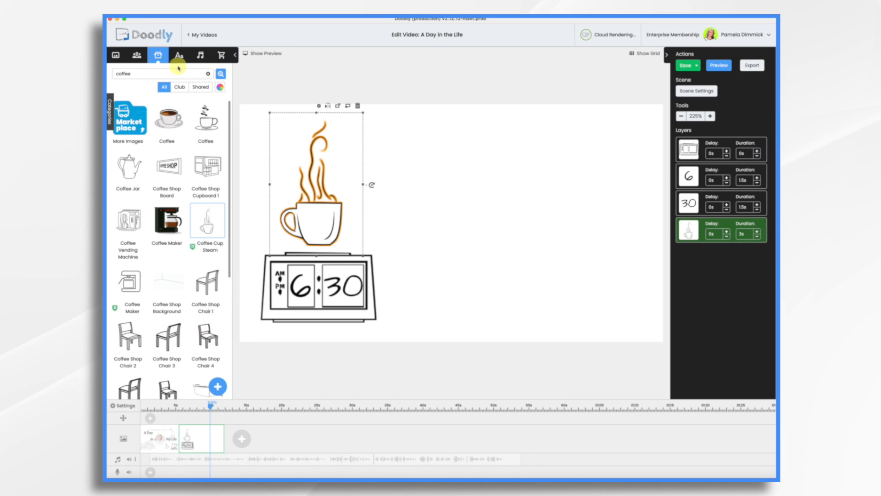
Step: Upload the batch of ChatGPT-generated photos of the woman as new props
{"action": "left_click", "coordinate": [217, 386]}
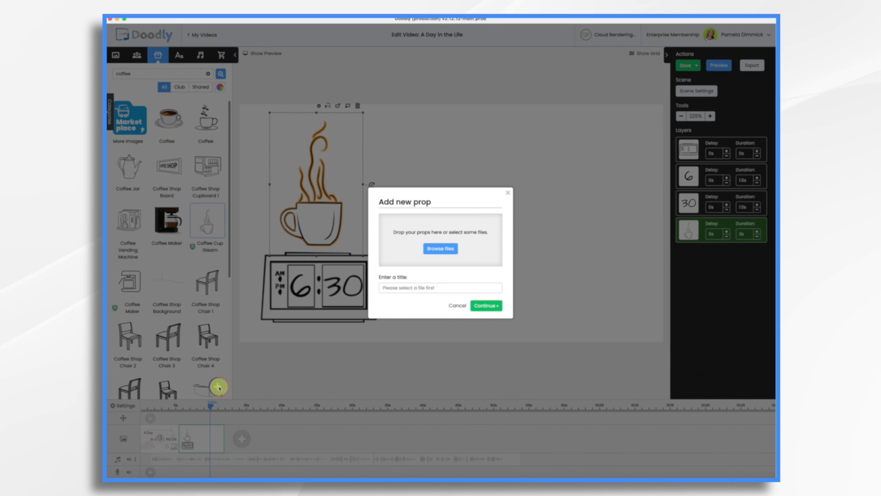
{"action": "left_click_drag", "start_coordinate": [800, 87], "coordinate": [449, 233]}
{"action": "scroll", "coordinate": [438, 257], "scroll_direction": "down", "scroll_amount": 5}
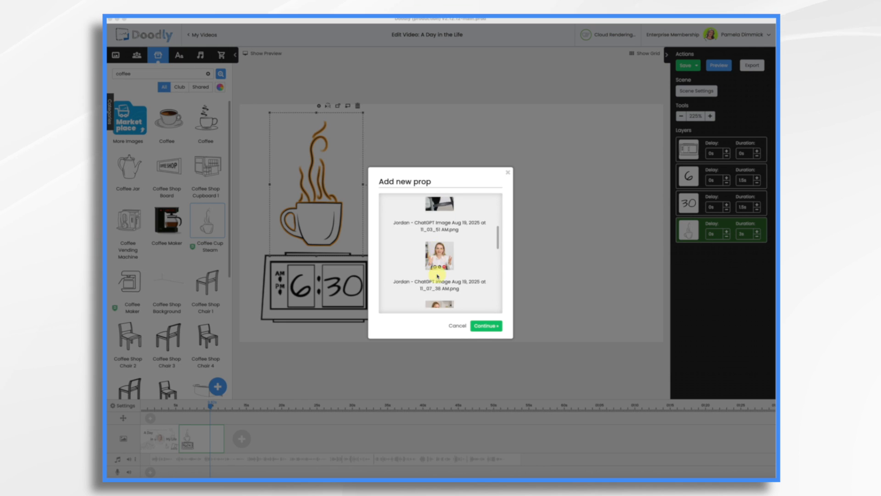
{"action": "scroll", "coordinate": [437, 276], "scroll_direction": "down", "scroll_amount": 5}
{"action": "scroll", "coordinate": [438, 276], "scroll_direction": "up", "scroll_amount": 5}
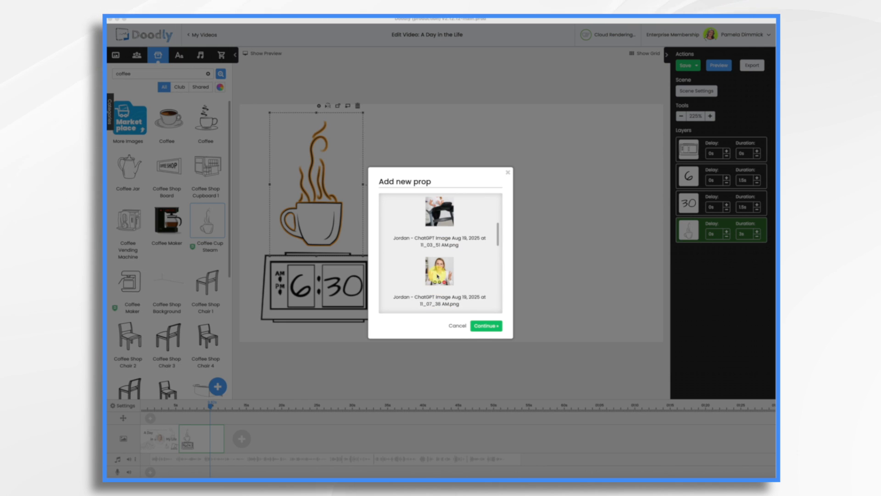
{"action": "left_click", "coordinate": [494, 327]}
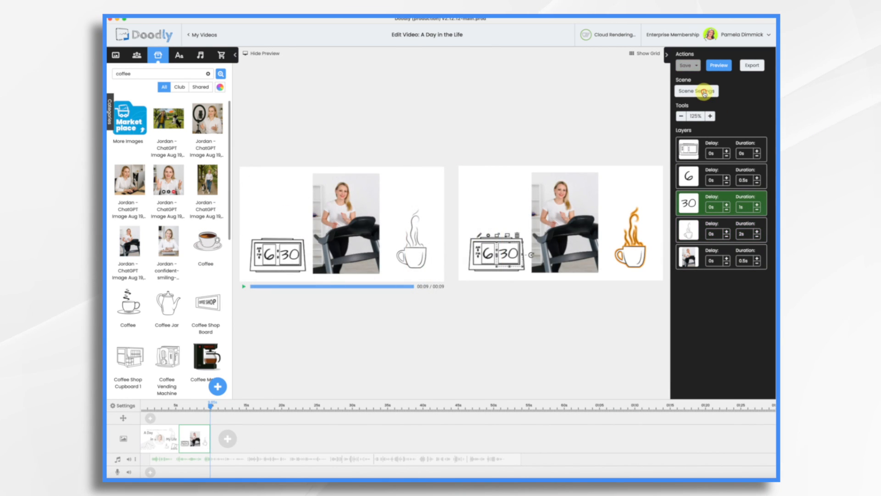
Step: Increase the clock scene's extra time and place the Music Symbols Flowing prop, found by searching "music", above the coffee cup
{"action": "left_click", "coordinate": [704, 91]}
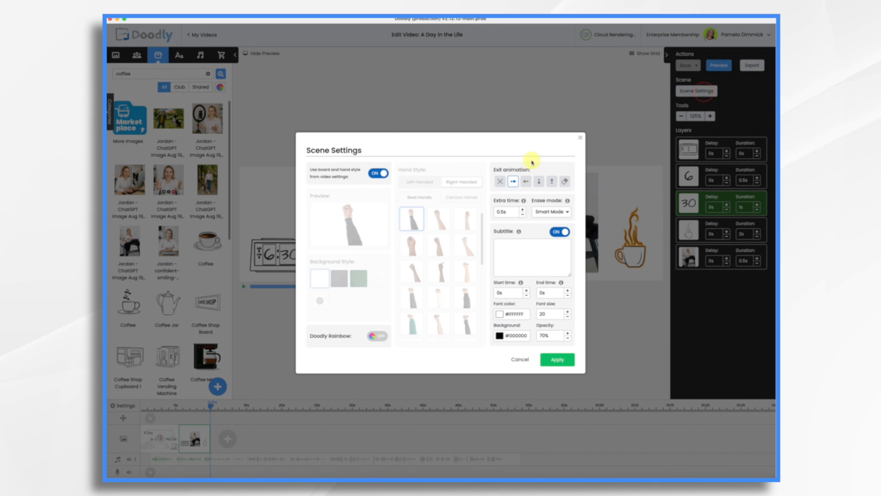
{"action": "left_click", "coordinate": [556, 359]}
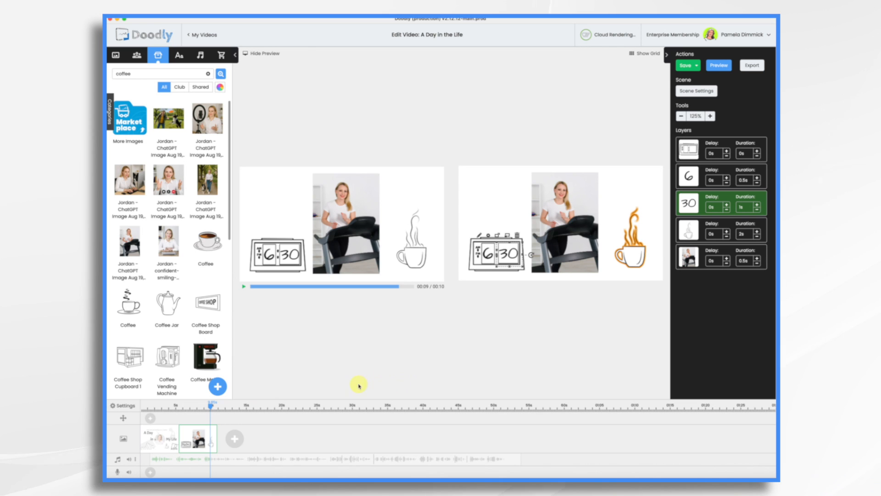
{"action": "double_click", "coordinate": [147, 77]}
{"action": "type", "text": "music"}
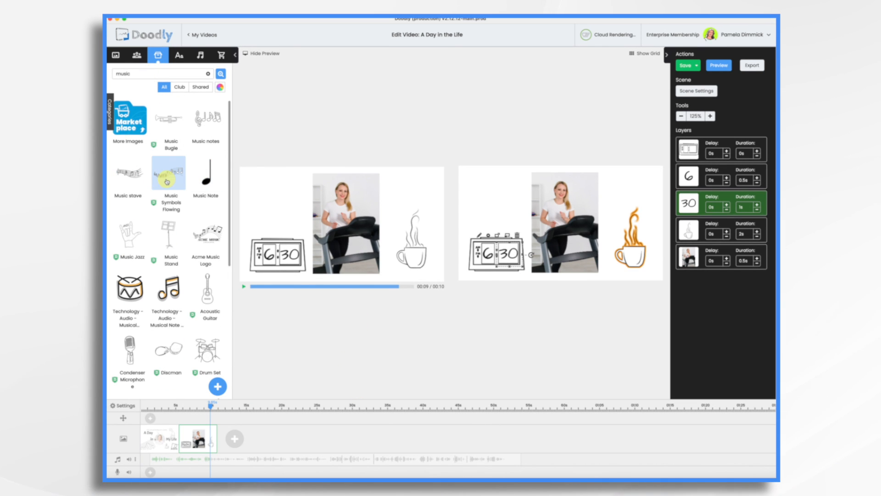
{"action": "left_click_drag", "start_coordinate": [178, 181], "coordinate": [601, 206]}
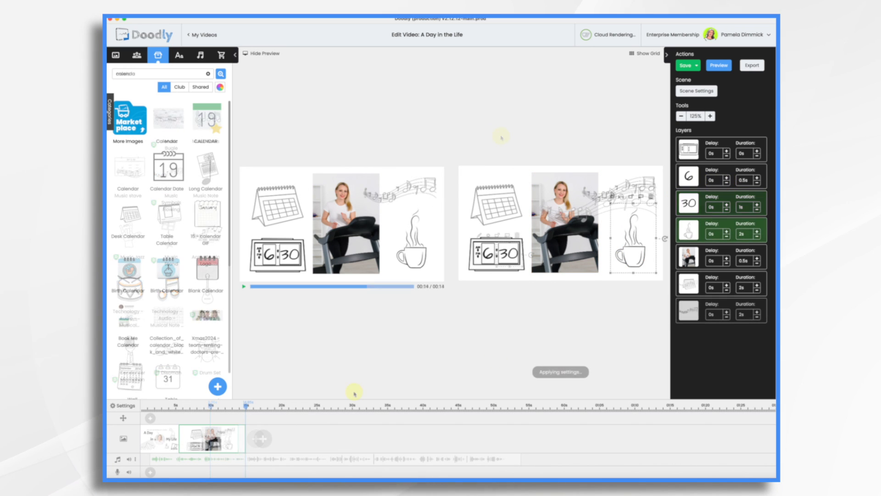
Step: Add a new scene without the live preview and place the woman's video-call photo, found by her first name, enlarged in its center
{"action": "left_click", "coordinate": [262, 439]}
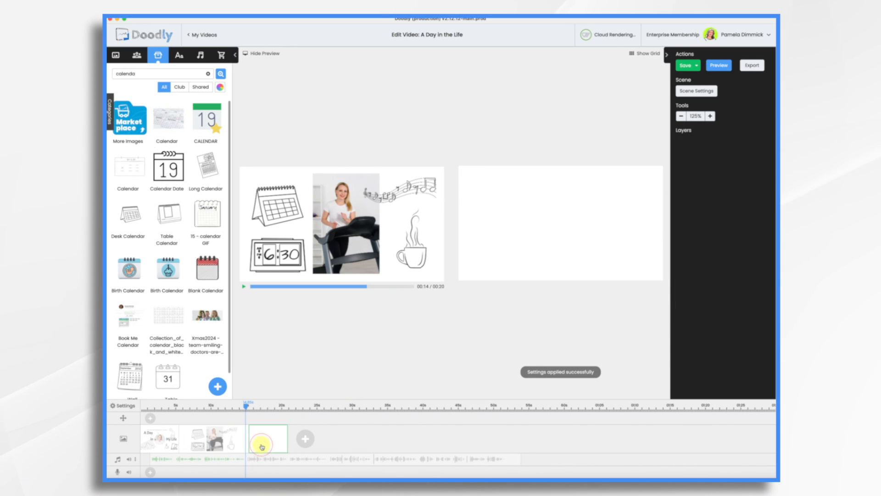
{"action": "left_click", "coordinate": [264, 54]}
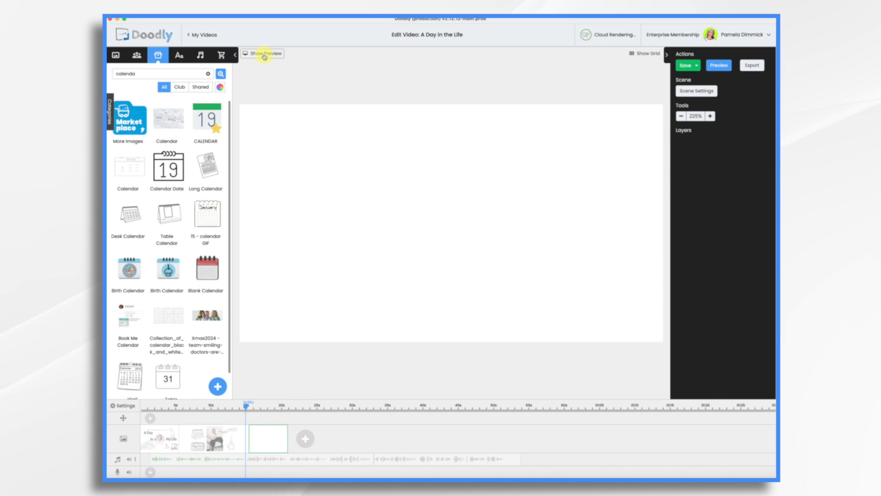
{"action": "left_click", "coordinate": [190, 73]}
{"action": "type", "text": "Jordan"}
{"action": "key", "text": "Return"}
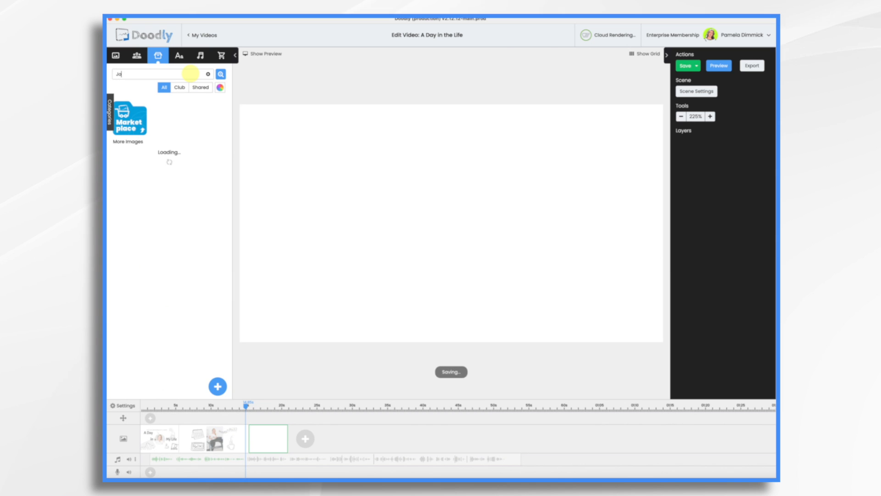
{"action": "left_click_drag", "start_coordinate": [234, 167], "coordinate": [479, 179]}
{"action": "left_click_drag", "start_coordinate": [420, 182], "coordinate": [474, 226]}
{"action": "left_click_drag", "start_coordinate": [378, 150], "coordinate": [337, 108]}
{"action": "left_click_drag", "start_coordinate": [428, 194], "coordinate": [451, 212]}
Step: Add the text "Brand Messaging" in Architects Daughter in the upper-left area of the video-call scene
{"action": "left_click", "coordinate": [179, 56]}
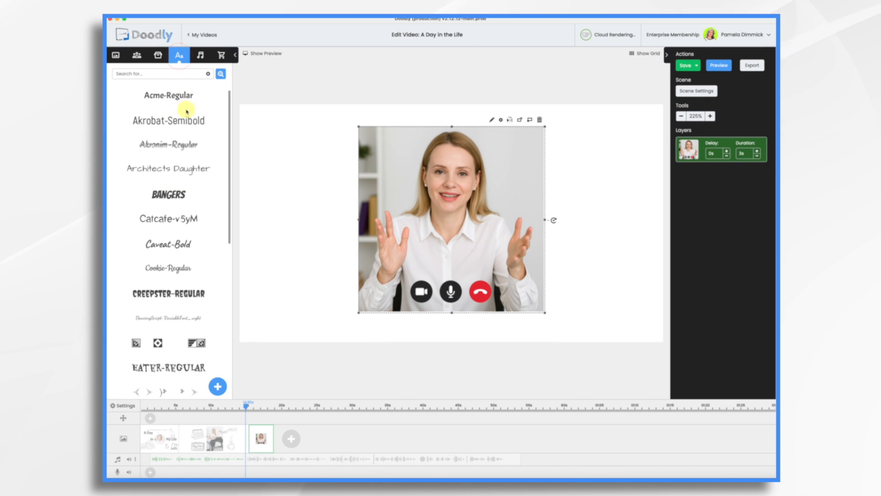
{"action": "left_click_drag", "start_coordinate": [191, 170], "coordinate": [321, 154]}
{"action": "double_click", "coordinate": [322, 154]}
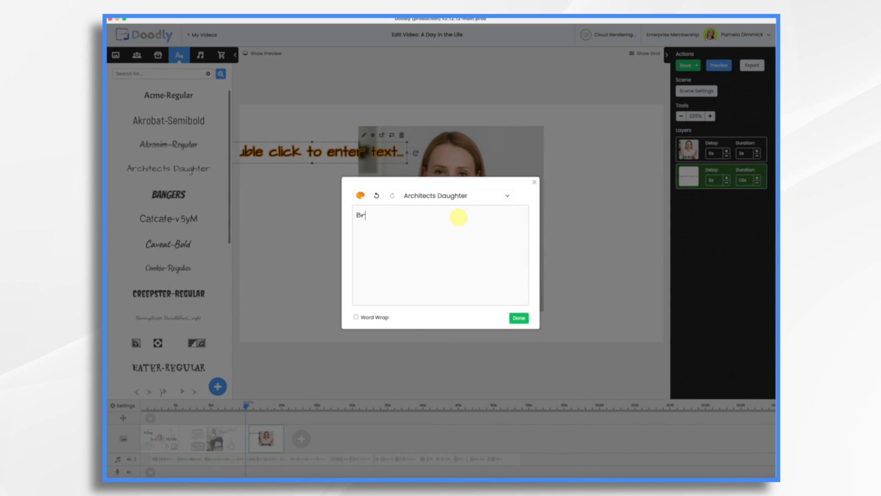
{"action": "left_click", "coordinate": [516, 323]}
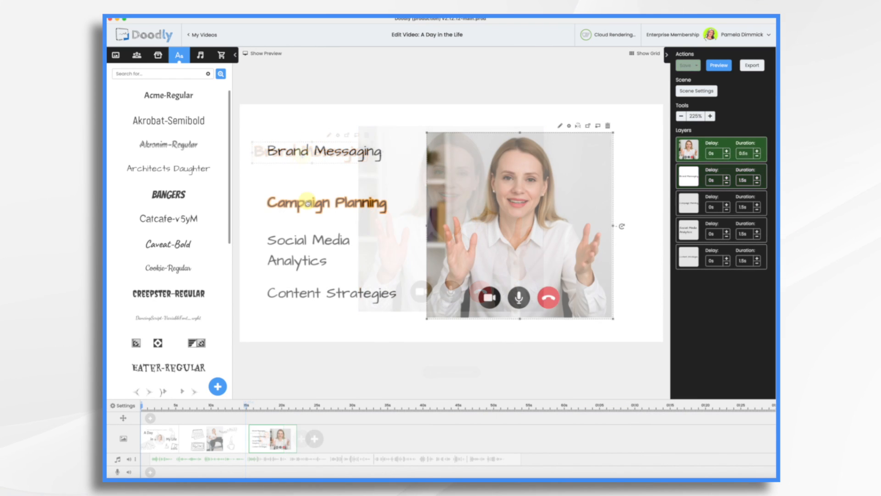
Step: Move "Campaign Planning" up slightly and widen the "Social Media Analytics" text box so it fits on one line
{"action": "left_click", "coordinate": [308, 202]}
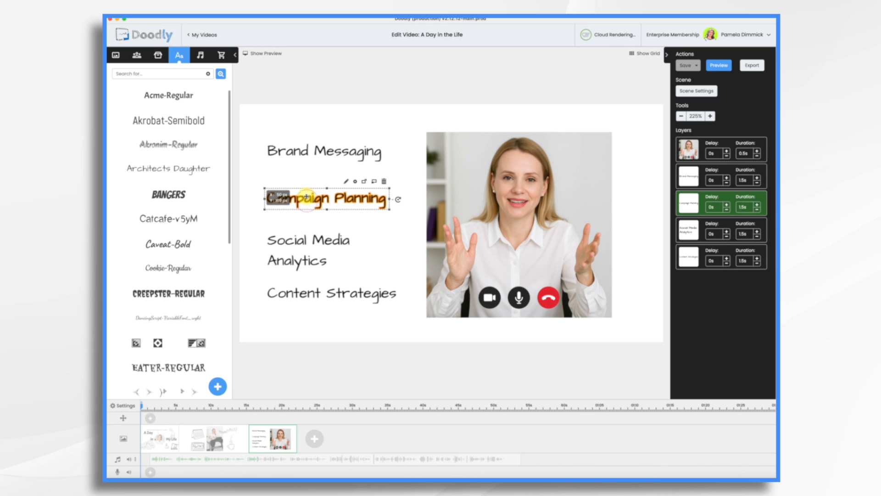
{"action": "left_click_drag", "start_coordinate": [297, 238], "coordinate": [296, 233]}
{"action": "left_click_drag", "start_coordinate": [359, 247], "coordinate": [429, 251]}
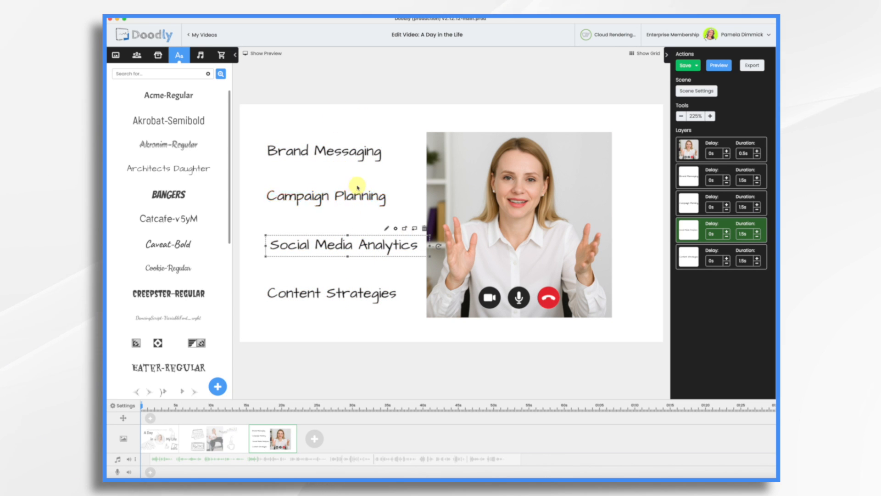
Step: Left-align the four text lines of the video-call scene with each other
{"action": "left_click", "coordinate": [318, 151]}
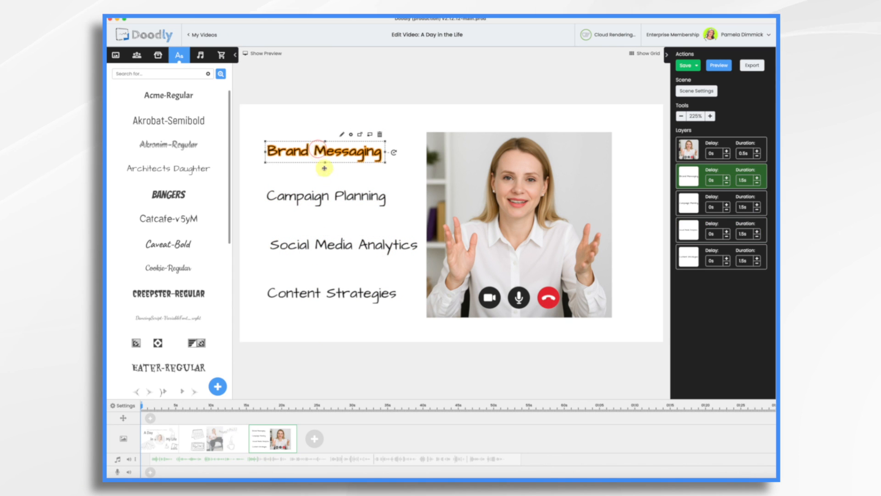
{"action": "left_click", "coordinate": [325, 196], "text": "shift"}
{"action": "left_click", "coordinate": [324, 245], "text": "shift"}
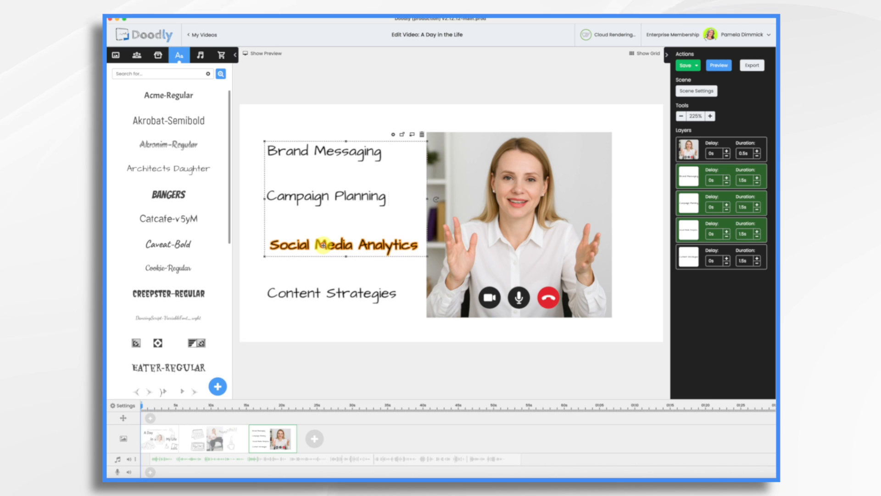
{"action": "left_click", "coordinate": [333, 294], "text": "shift"}
{"action": "right_click", "coordinate": [332, 292]}
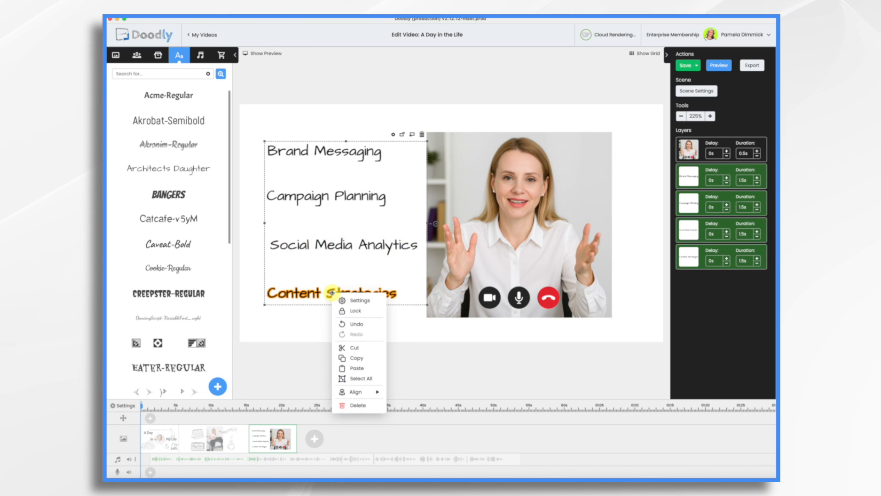
{"action": "mouse_move", "coordinate": [358, 394]}
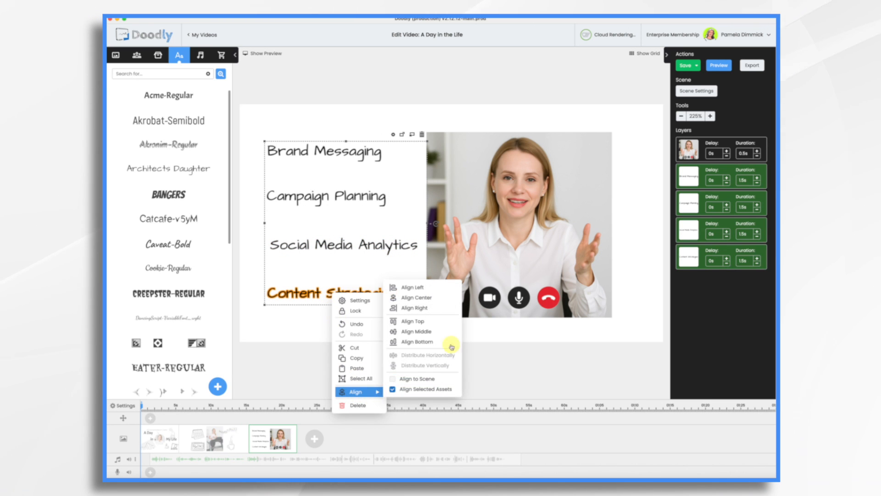
{"action": "left_click", "coordinate": [430, 289]}
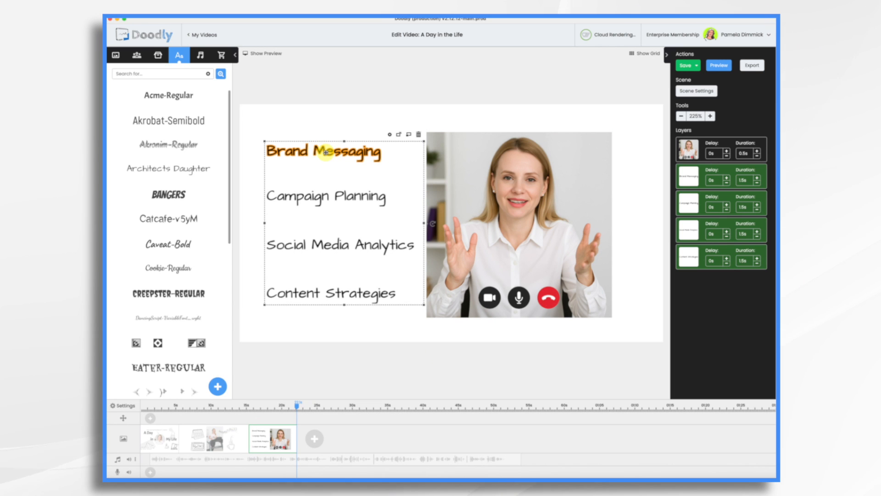
Step: Set the delay of the "Brand Messaging" text to 2.5 s
{"action": "left_click", "coordinate": [726, 178]}
{"action": "left_click", "coordinate": [726, 178]}
{"action": "left_click", "coordinate": [726, 178]}
{"action": "left_click", "coordinate": [725, 178]}
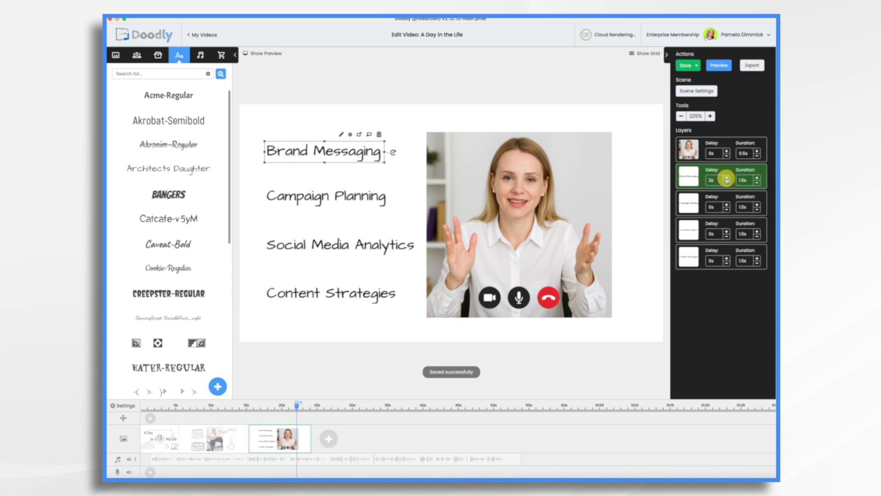
{"action": "left_click", "coordinate": [726, 178]}
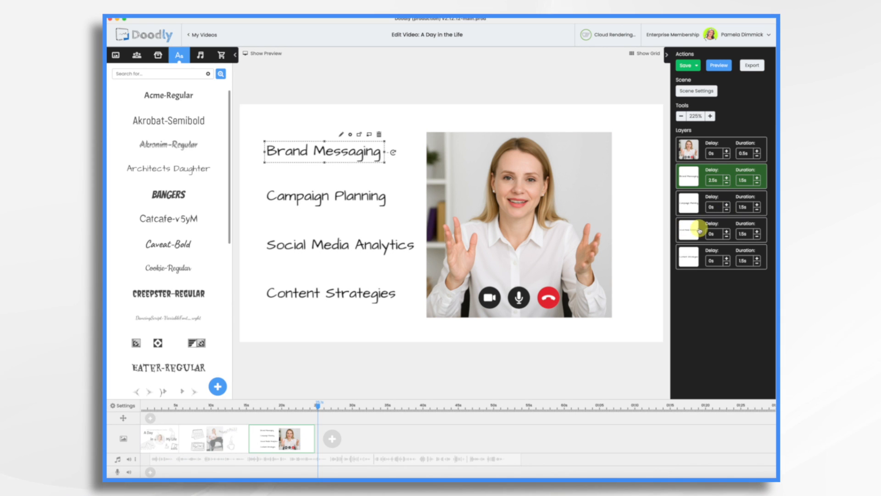
Step: Set the delay of the "Social Media Analytics" text to 1 s and increase the video-call scene's extra time
{"action": "left_click", "coordinate": [726, 232]}
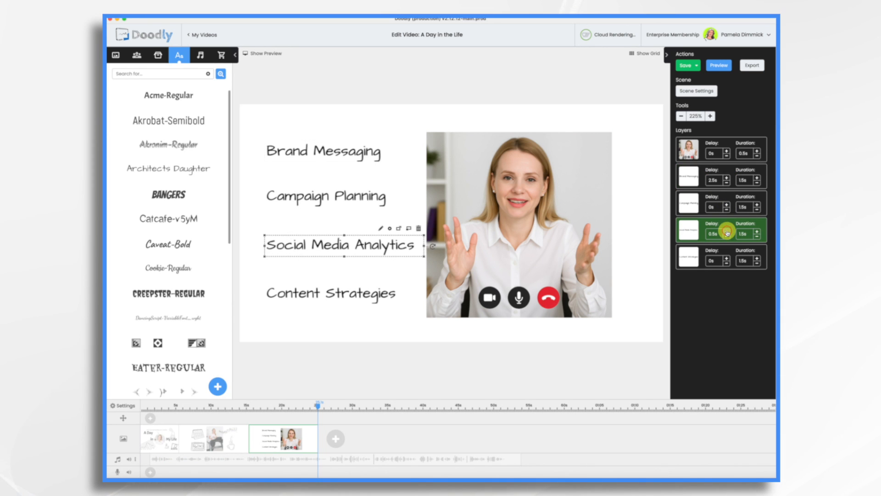
{"action": "left_click", "coordinate": [726, 232]}
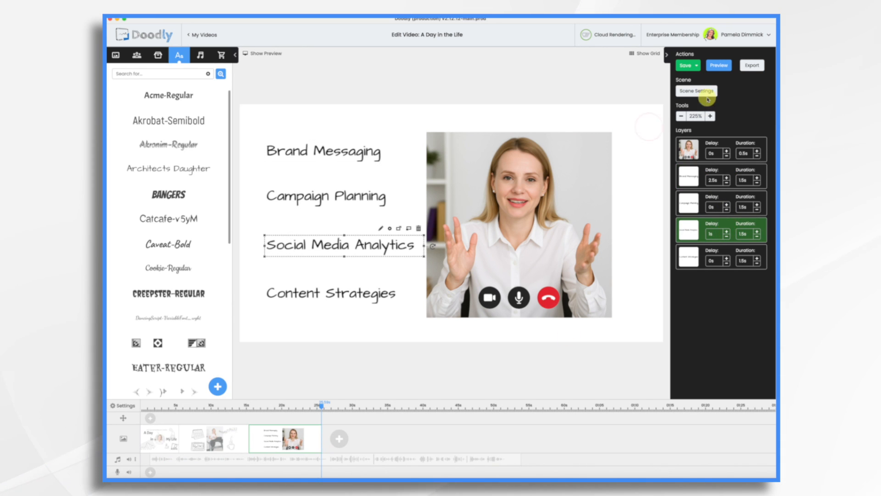
{"action": "left_click", "coordinate": [697, 91]}
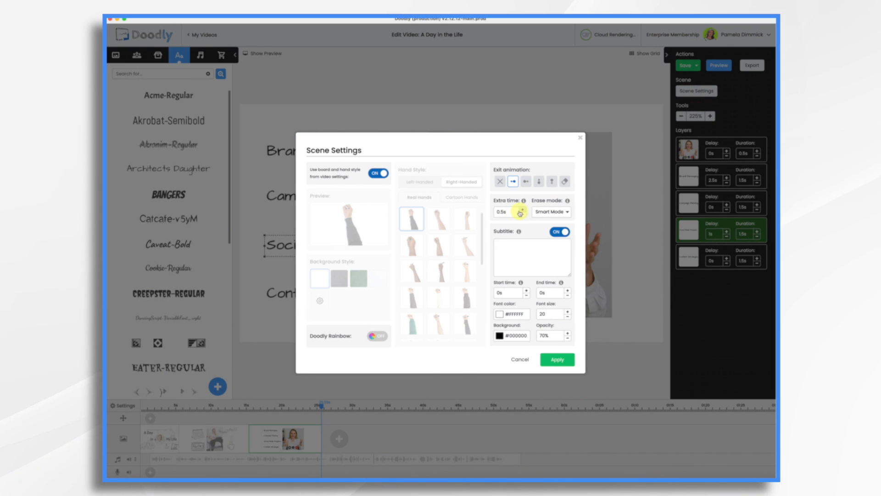
{"action": "left_click", "coordinate": [557, 359]}
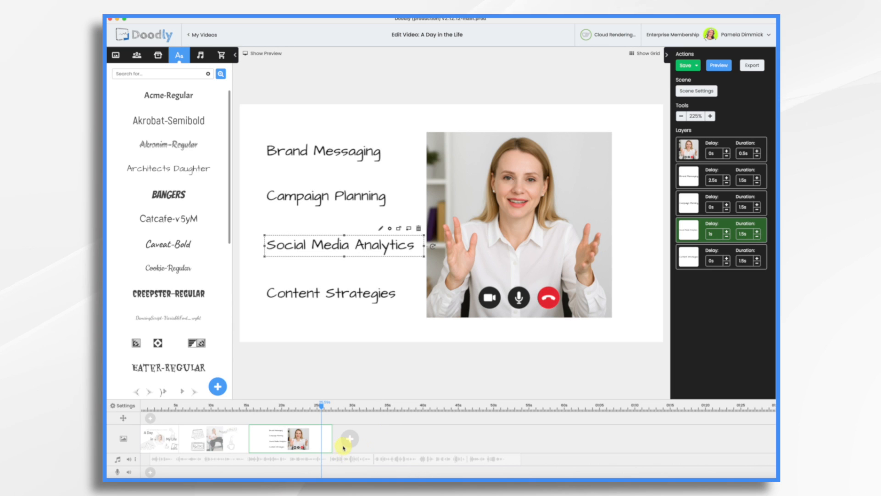
Step: Add a new scene and place the photo of the woman with the ring light, enlarged, in its right half
{"action": "left_click", "coordinate": [350, 439]}
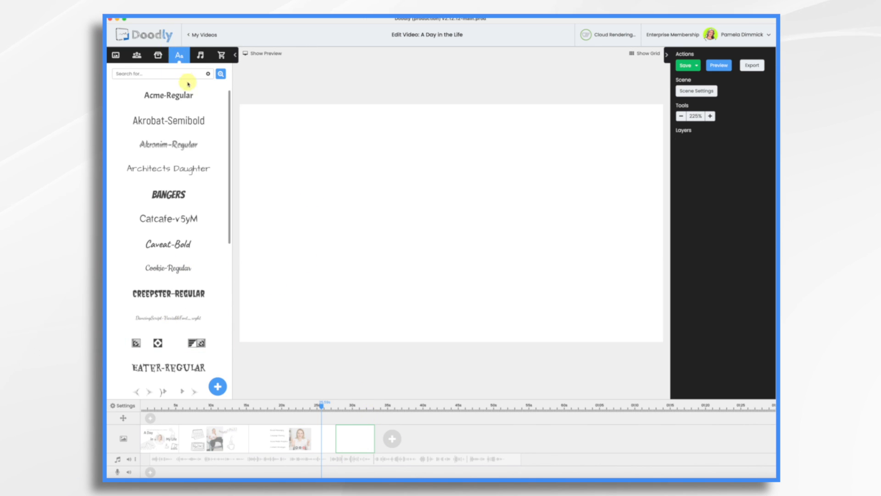
{"action": "left_click", "coordinate": [158, 56]}
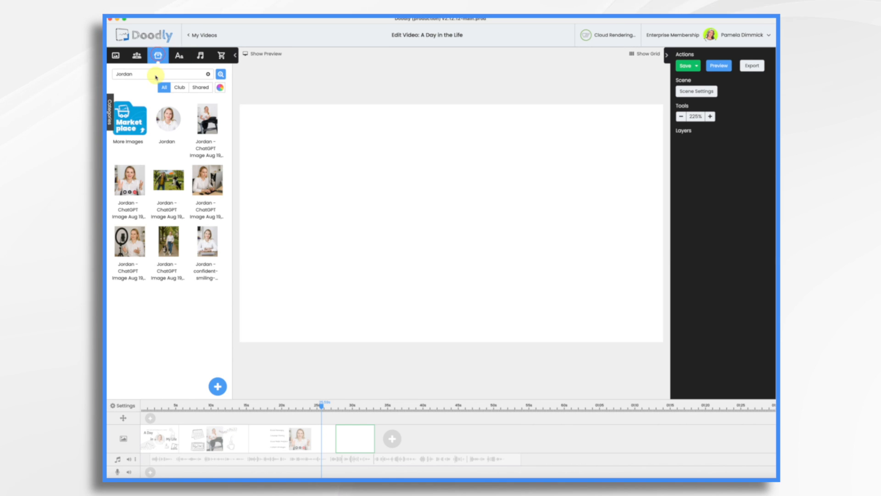
{"action": "left_click_drag", "start_coordinate": [130, 240], "coordinate": [541, 231]}
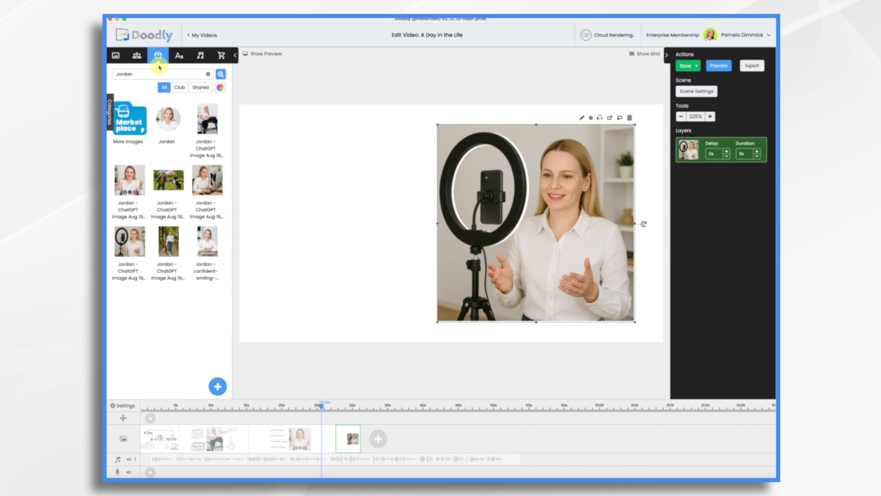
Step: Search the props for "lunch" and place Plate Of Steak And Fries, reduced in size, in the scene's lower-left area
{"action": "double_click", "coordinate": [150, 77]}
{"action": "type", "text": "lunch"}
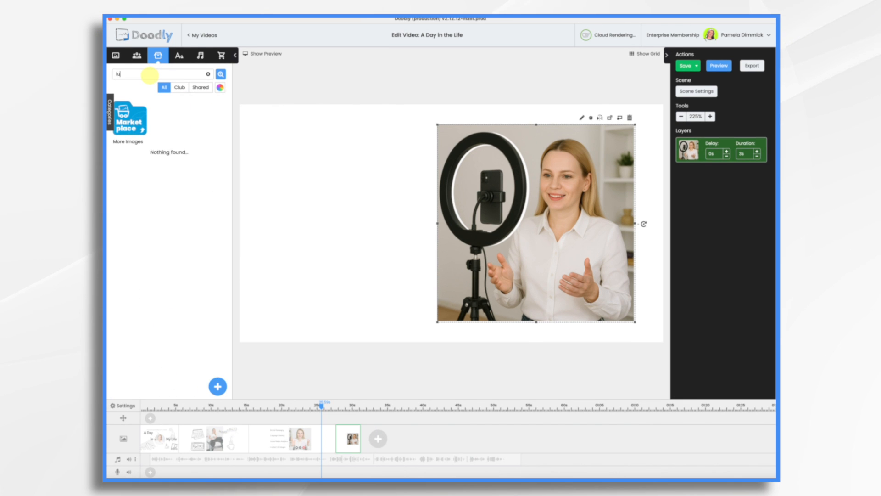
{"action": "scroll", "coordinate": [138, 264], "scroll_direction": "down", "scroll_amount": 4}
{"action": "left_click_drag", "start_coordinate": [169, 354], "coordinate": [282, 287]}
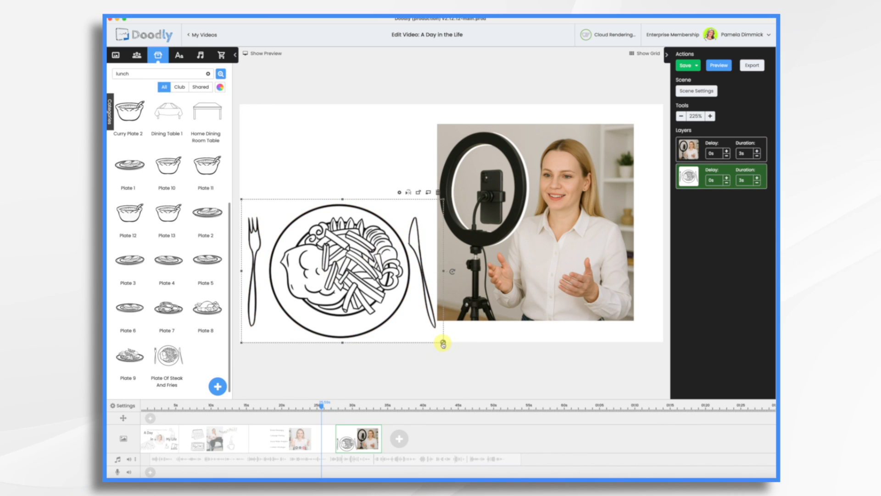
{"action": "left_click_drag", "start_coordinate": [443, 342], "coordinate": [384, 300]}
{"action": "left_click_drag", "start_coordinate": [319, 254], "coordinate": [332, 288]}
Step: Add the text "Yummy lunch!" in Architects Daughter above the plate
{"action": "left_click", "coordinate": [178, 60]}
{"action": "left_click_drag", "start_coordinate": [173, 172], "coordinate": [360, 194]}
{"action": "double_click", "coordinate": [333, 195]}
{"action": "type", "text": "Yummy lunch!"}
{"action": "left_click", "coordinate": [518, 318]}
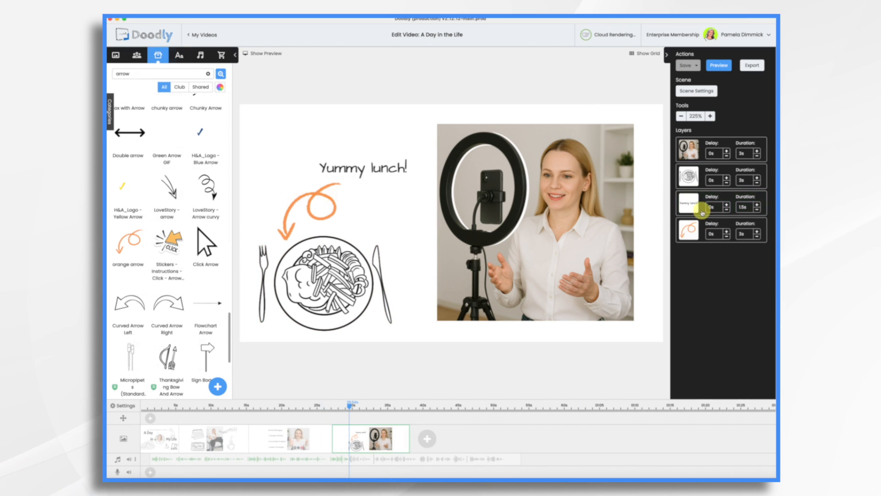
Step: Reorder the layers so the plate is drawn first, followed by the "Yummy lunch!" text, the orange arrow and the ring-light photo
{"action": "left_click_drag", "start_coordinate": [695, 178], "coordinate": [695, 148]}
{"action": "left_click_drag", "start_coordinate": [706, 206], "coordinate": [701, 184]}
{"action": "left_click_drag", "start_coordinate": [689, 229], "coordinate": [691, 203]}
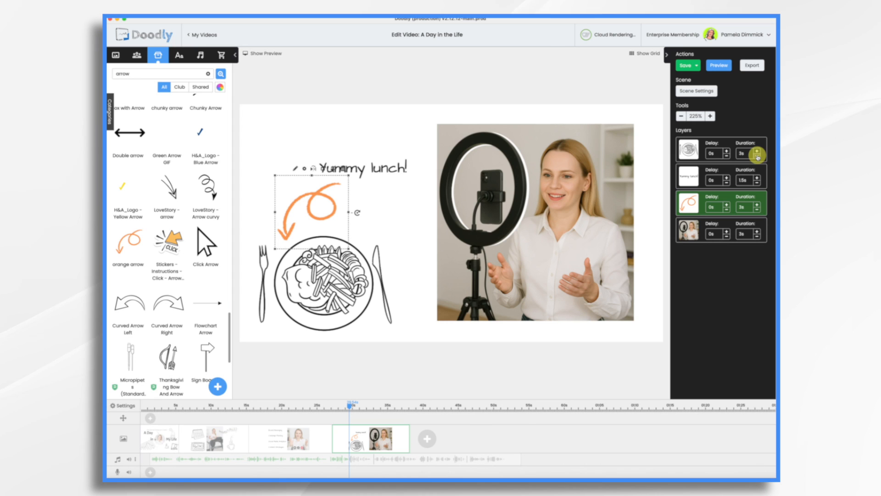
Step: Set the plate's duration to 0 s and the orange arrow's duration to 0.5 s
{"action": "left_click", "coordinate": [757, 156]}
{"action": "left_click", "coordinate": [757, 156]}
{"action": "left_click", "coordinate": [757, 156]}
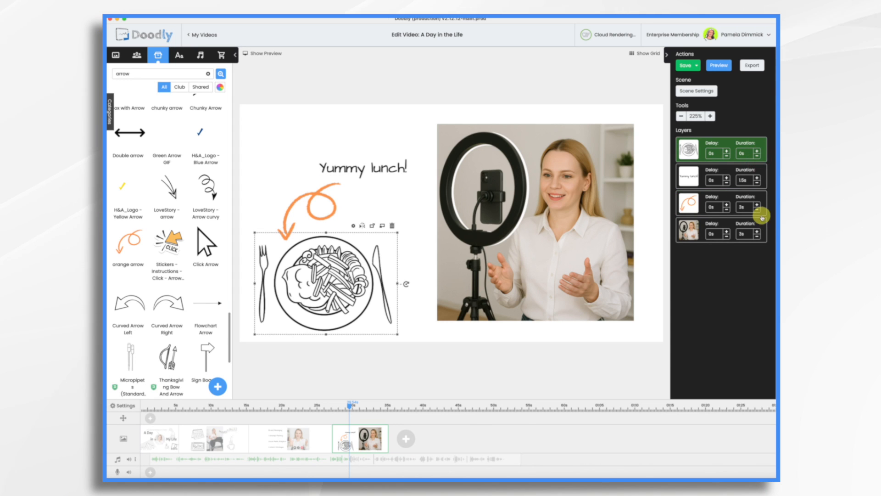
{"action": "left_click", "coordinate": [757, 211]}
{"action": "left_click", "coordinate": [758, 211]}
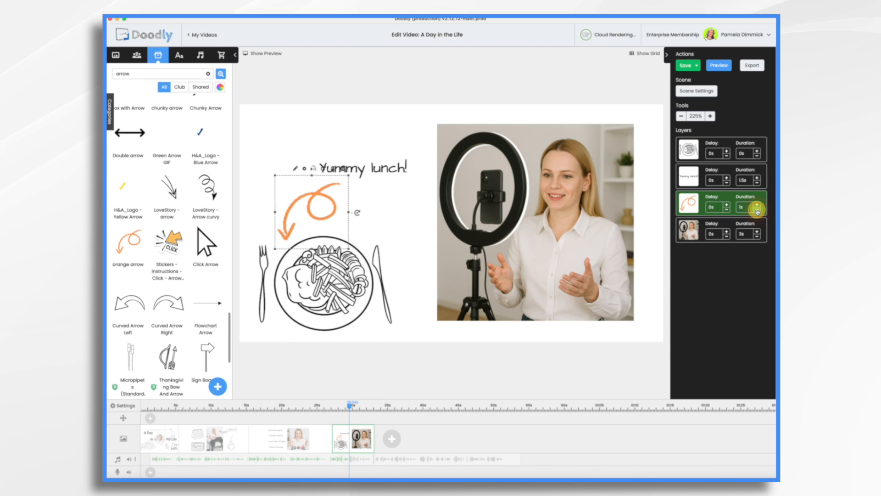
{"action": "left_click", "coordinate": [757, 210]}
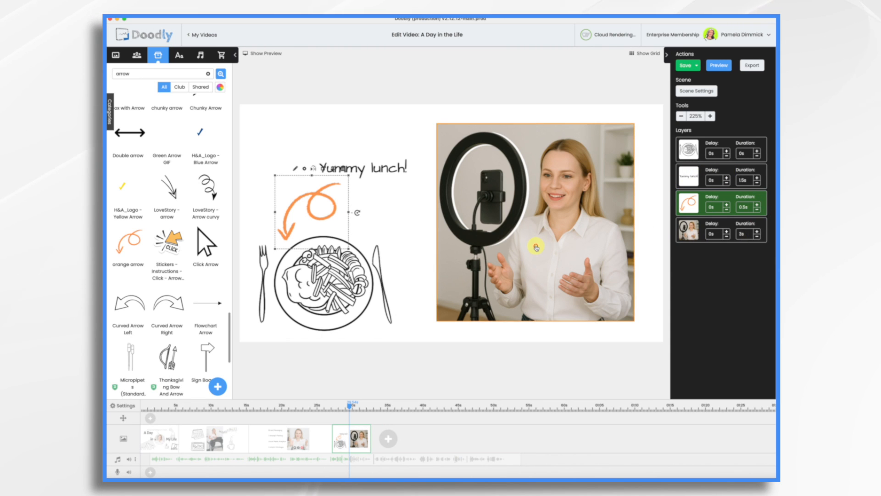
Step: Change the ring-light photo's reveal mode to Fade and save the edited asset
{"action": "left_click", "coordinate": [536, 247]}
{"action": "left_click", "coordinate": [581, 118]}
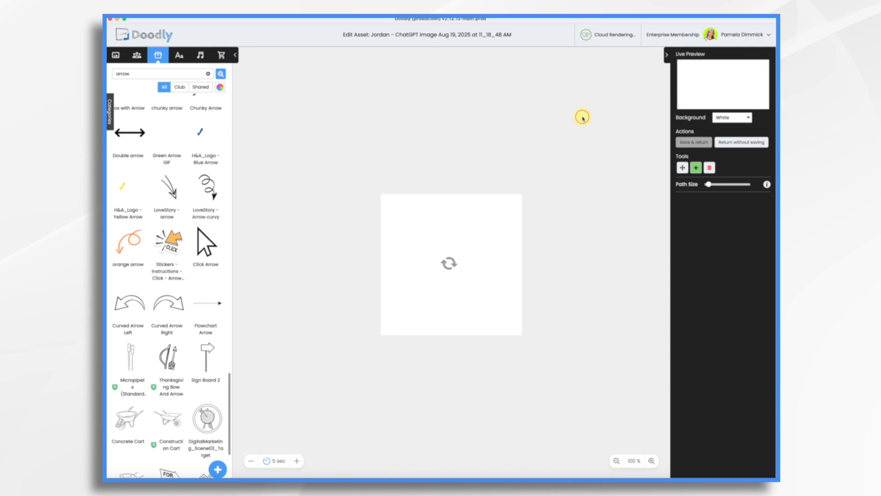
{"action": "left_click", "coordinate": [752, 225]}
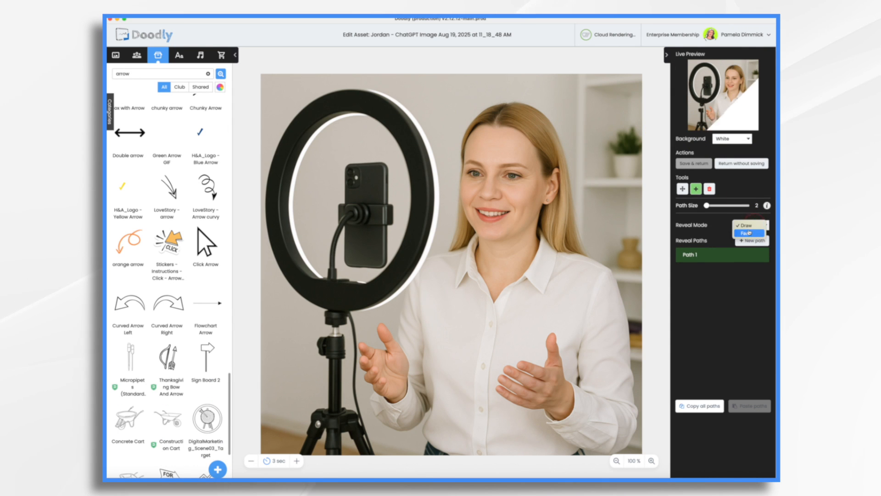
{"action": "left_click", "coordinate": [746, 233]}
{"action": "left_click", "coordinate": [698, 164]}
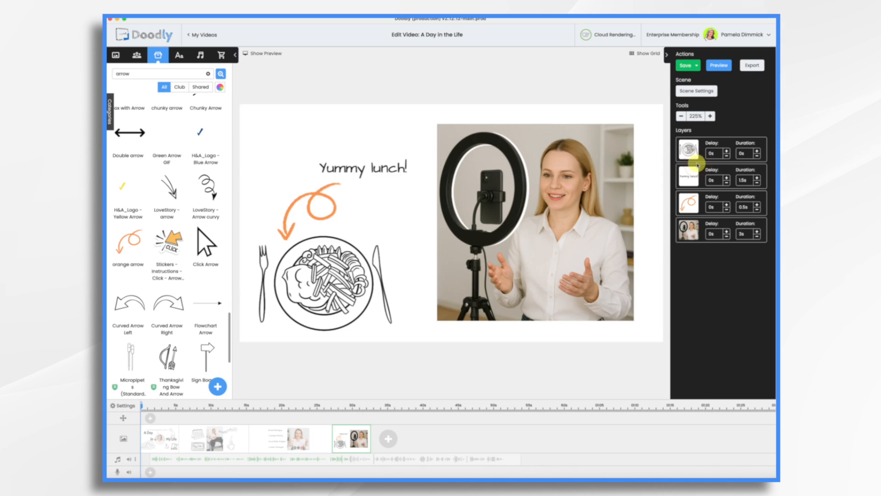
Step: Add a new scene without the live preview and place the woman's frisbee photo, found by her first name, in its center
{"action": "left_click", "coordinate": [390, 444]}
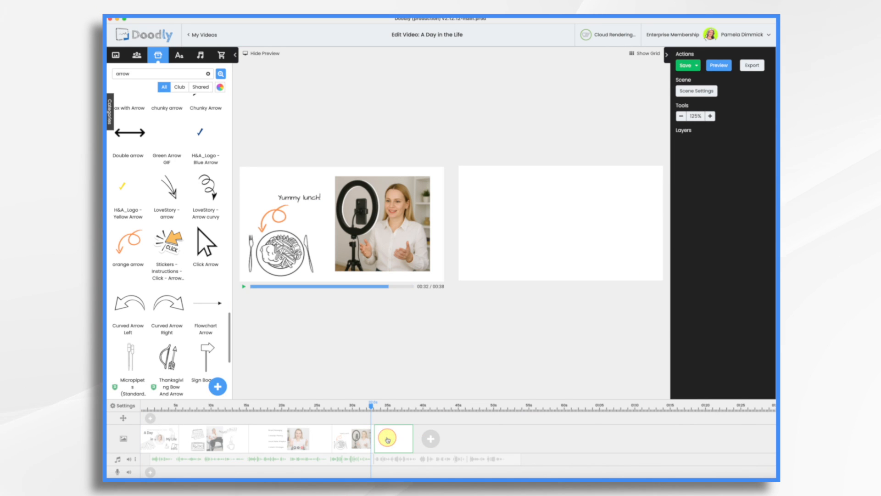
{"action": "double_click", "coordinate": [167, 74]}
{"action": "type", "text": "jorda"}
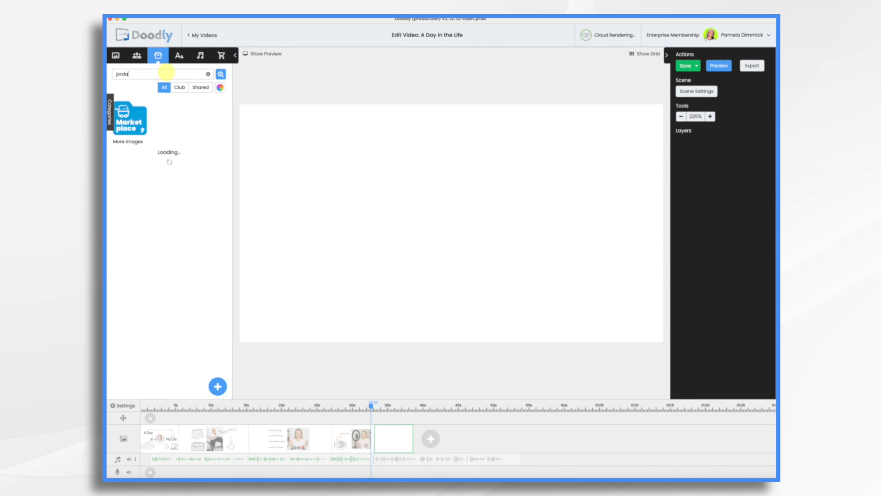
{"action": "type", "text": "n"}
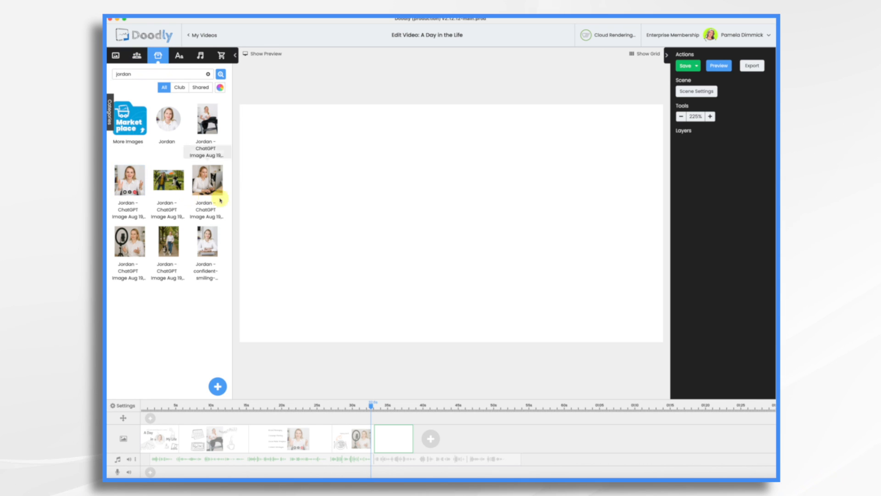
{"action": "left_click_drag", "start_coordinate": [168, 180], "coordinate": [423, 230]}
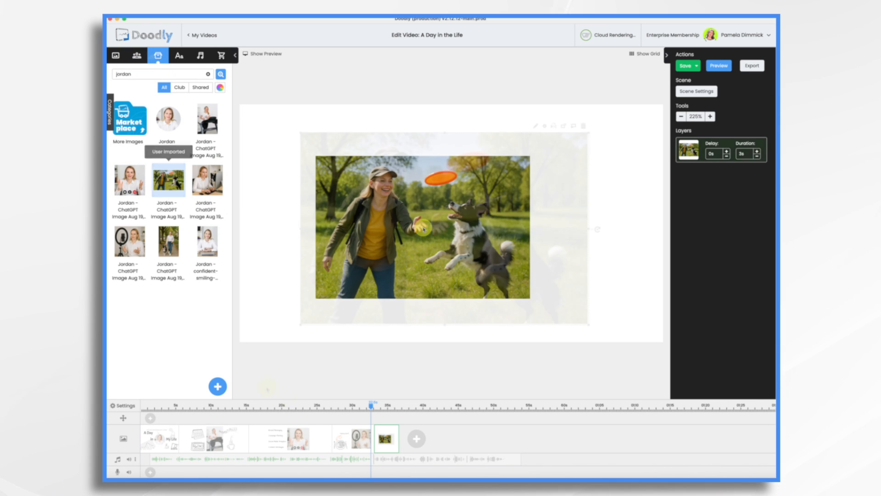
Step: Copy the orange arrow from the lunch scene into the frisbee scene
{"action": "left_click", "coordinate": [344, 439]}
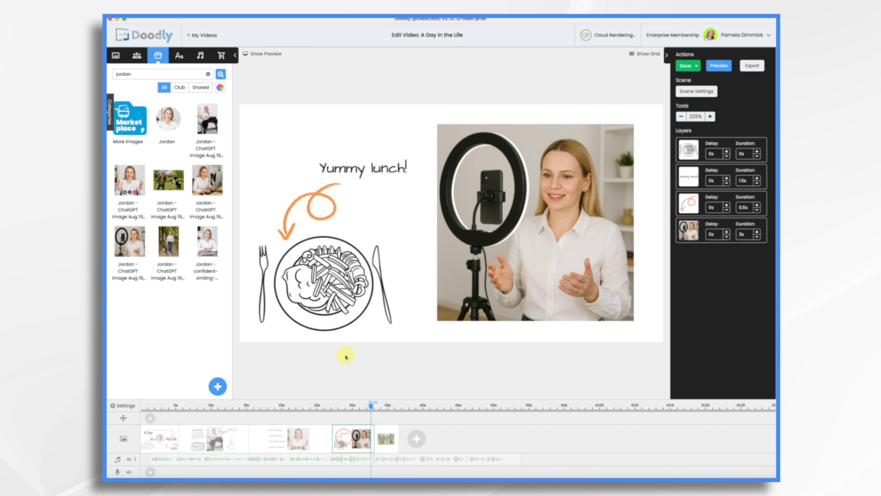
{"action": "left_click", "coordinate": [316, 206]}
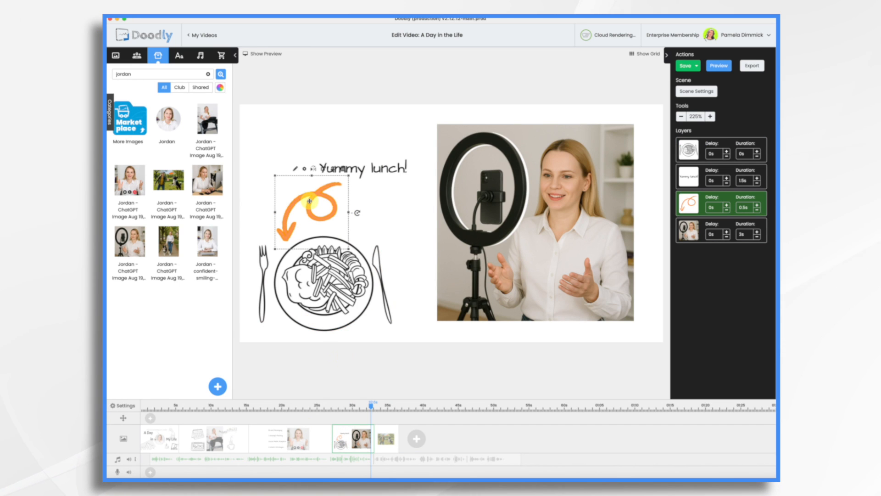
{"action": "left_click", "coordinate": [385, 442]}
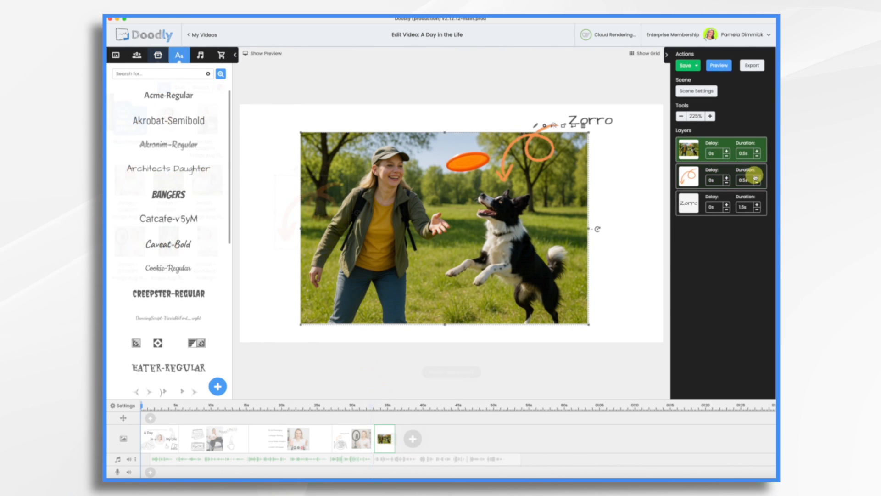
Step: Increase the frisbee scene's extra time and apply the scene settings
{"action": "double_click", "coordinate": [747, 180]}
{"action": "left_click", "coordinate": [744, 179]}
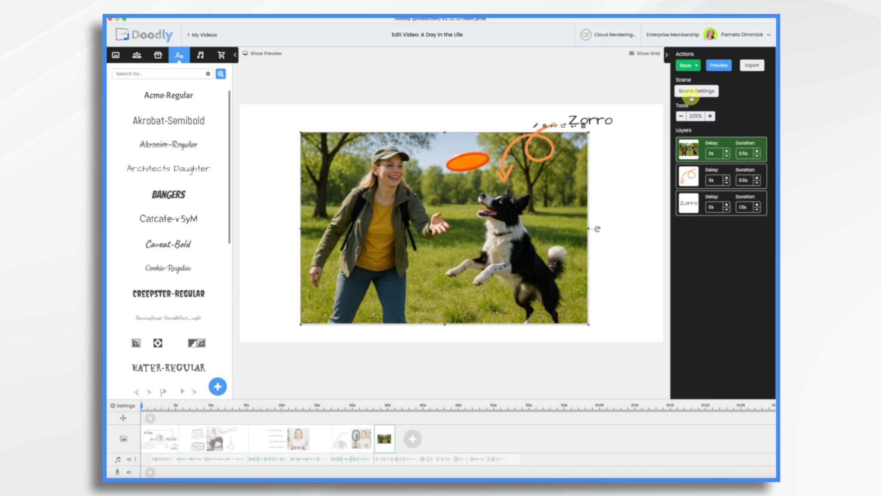
{"action": "left_click", "coordinate": [698, 91]}
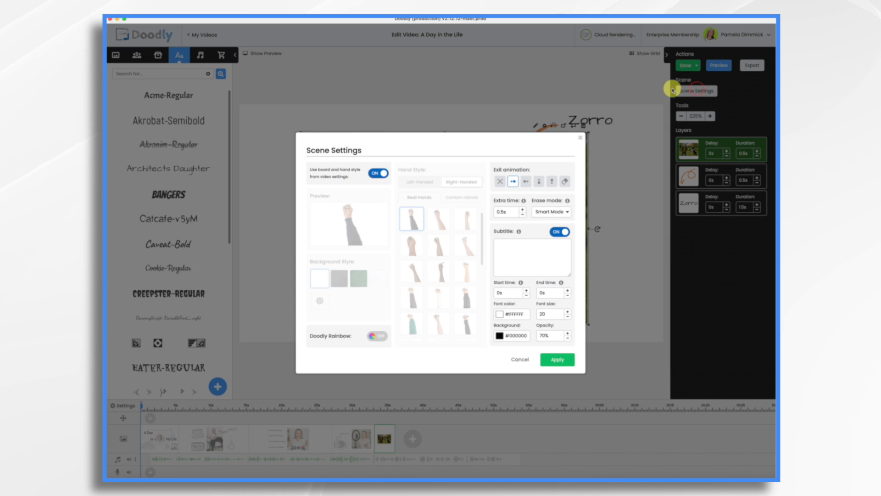
{"action": "left_click", "coordinate": [523, 209]}
{"action": "left_click", "coordinate": [563, 362]}
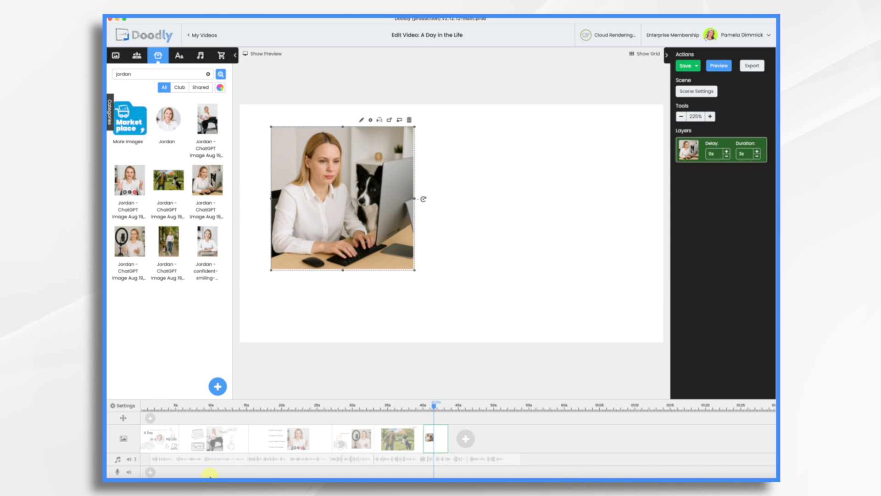
Step: Copy the alarm clock with its hour and minute digits from the morning scene into the desk-work scene
{"action": "left_click", "coordinate": [199, 448]}
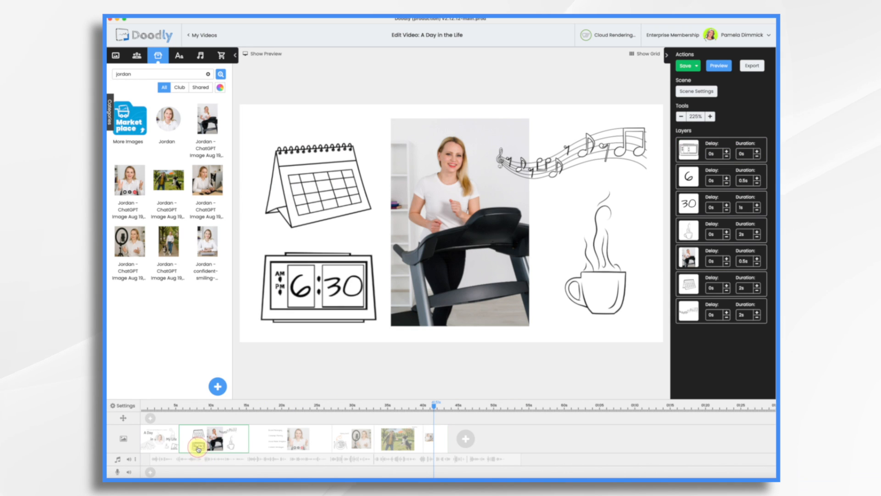
{"action": "left_click", "coordinate": [336, 318]}
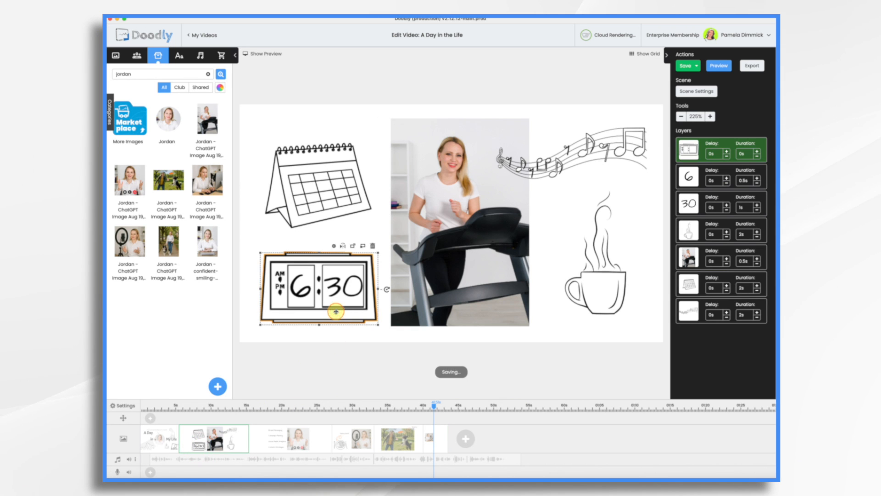
{"action": "left_click", "coordinate": [297, 293], "text": "shift"}
{"action": "left_click", "coordinate": [351, 288], "text": "shift"}
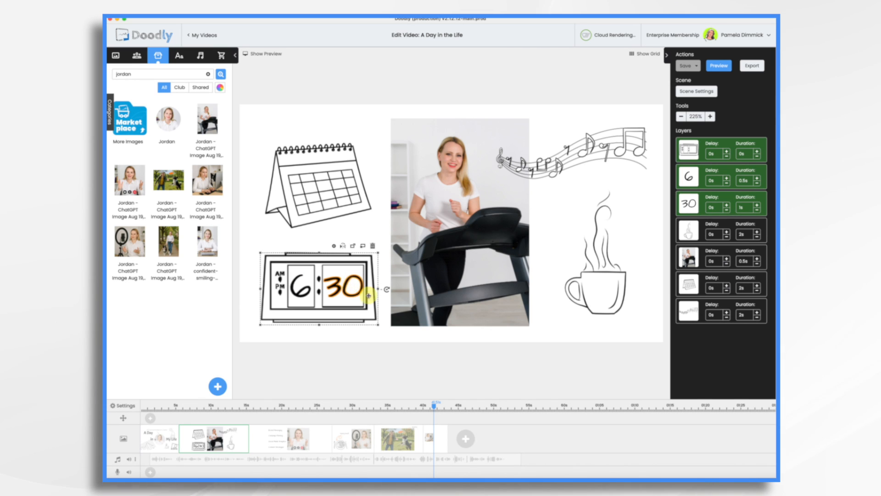
{"action": "left_click", "coordinate": [442, 449]}
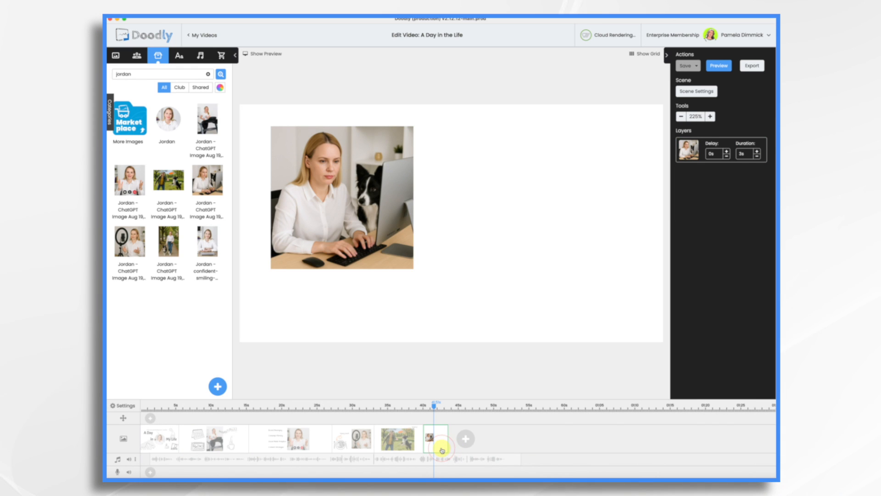
{"action": "key", "text": "super+v"}
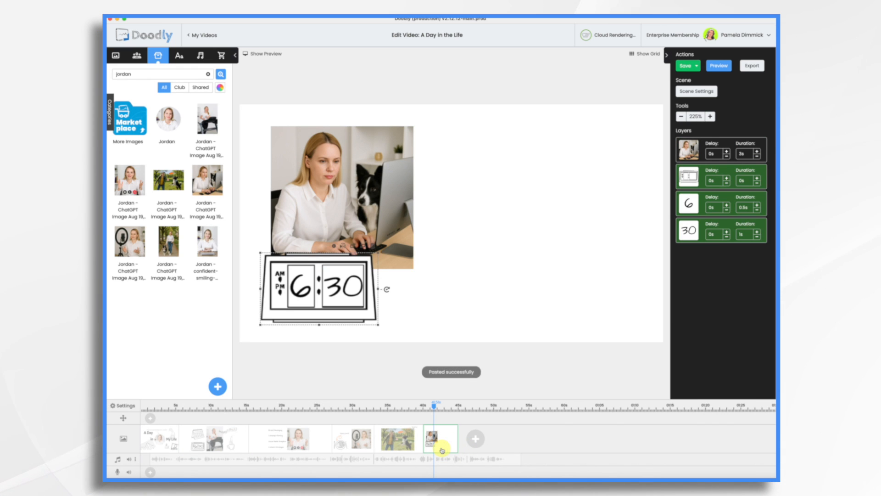
Step: Move the desk photo clear of the pasted clock and change the clock's digits to 4 and 00
{"action": "left_click_drag", "start_coordinate": [366, 164], "coordinate": [452, 143]}
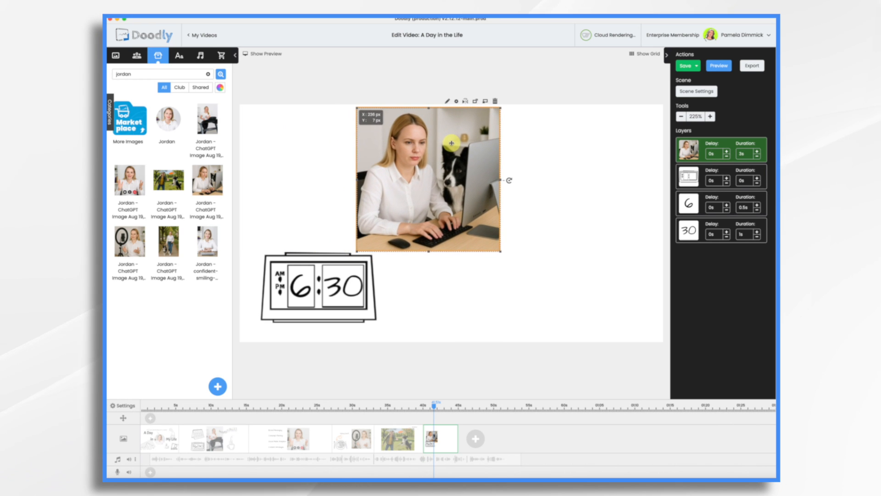
{"action": "left_click", "coordinate": [276, 284]}
{"action": "left_click", "coordinate": [300, 288]}
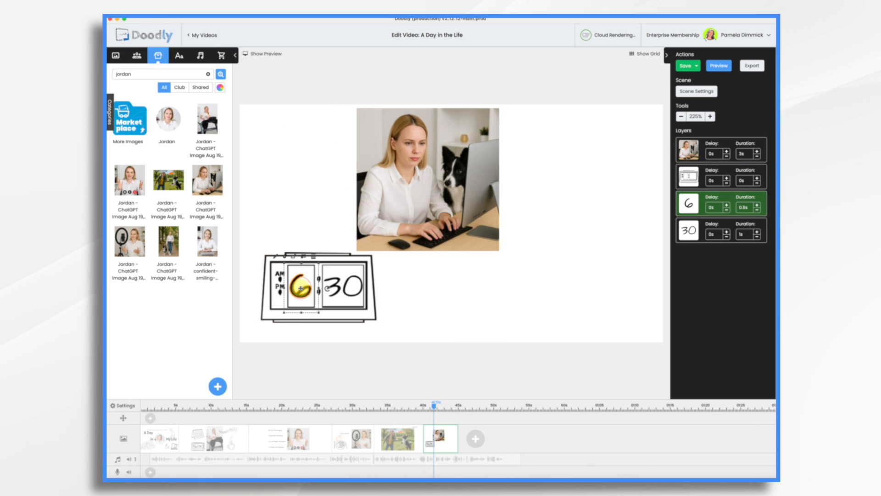
{"action": "double_click", "coordinate": [300, 287]}
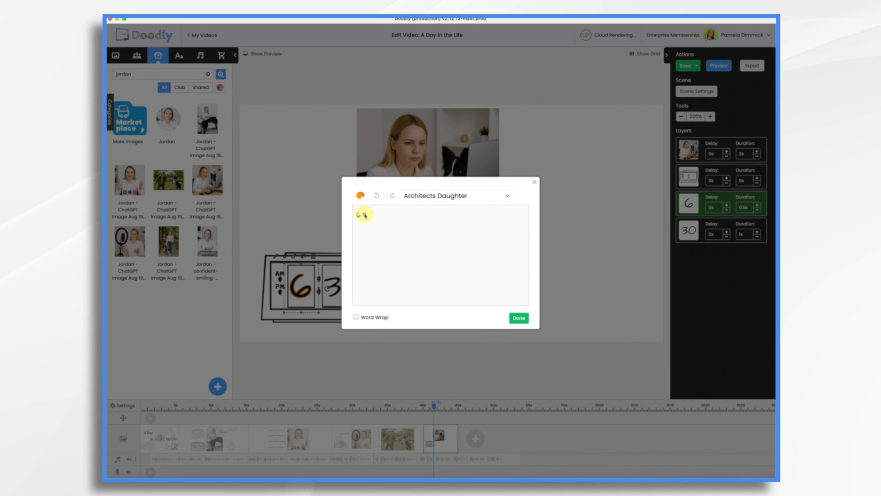
{"action": "left_click", "coordinate": [523, 317]}
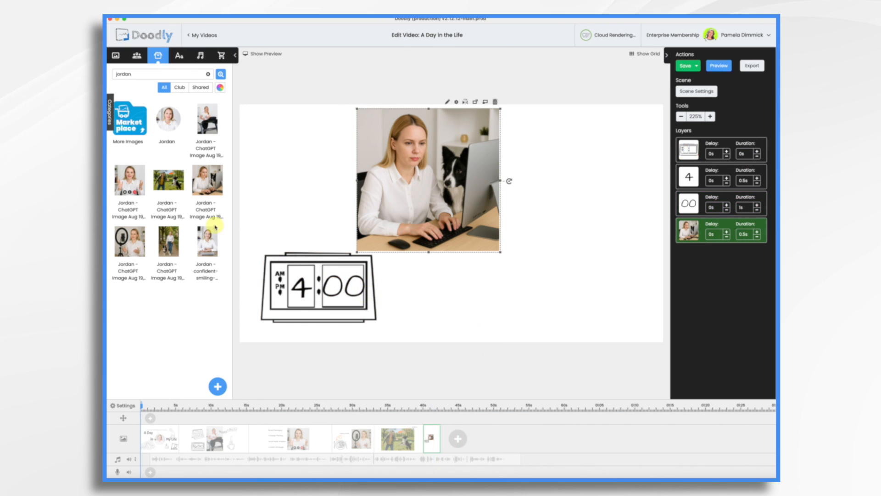
Step: Add the dog-walking photo beside the desk photo, and set the scene's erase mode to Off and extra time to 8s
{"action": "left_click_drag", "start_coordinate": [169, 245], "coordinate": [569, 250]}
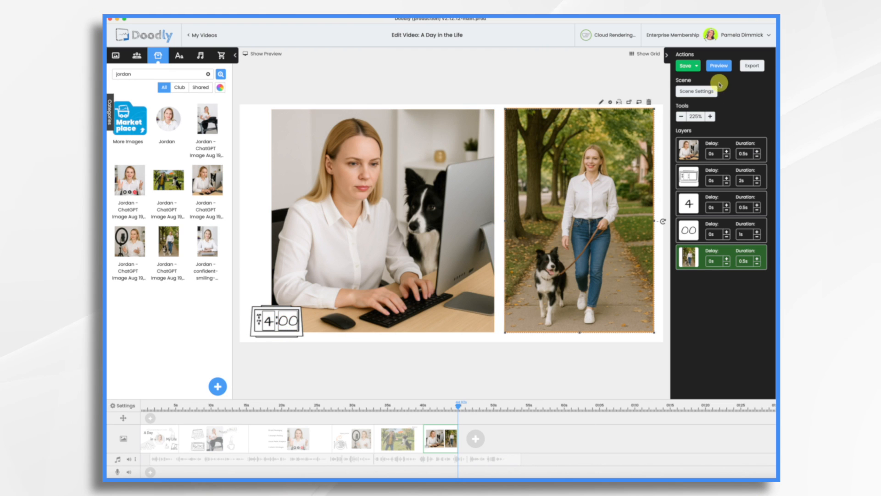
{"action": "left_click", "coordinate": [705, 91]}
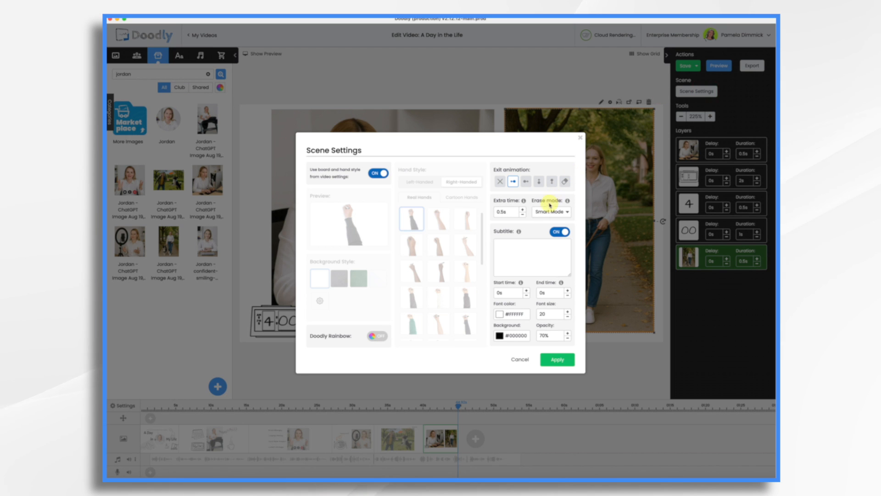
{"action": "left_click", "coordinate": [565, 212]}
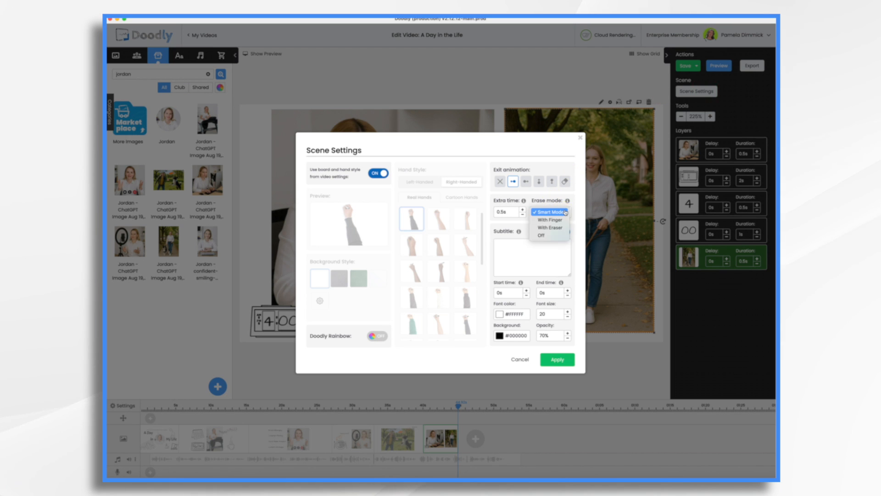
{"action": "left_click", "coordinate": [549, 235]}
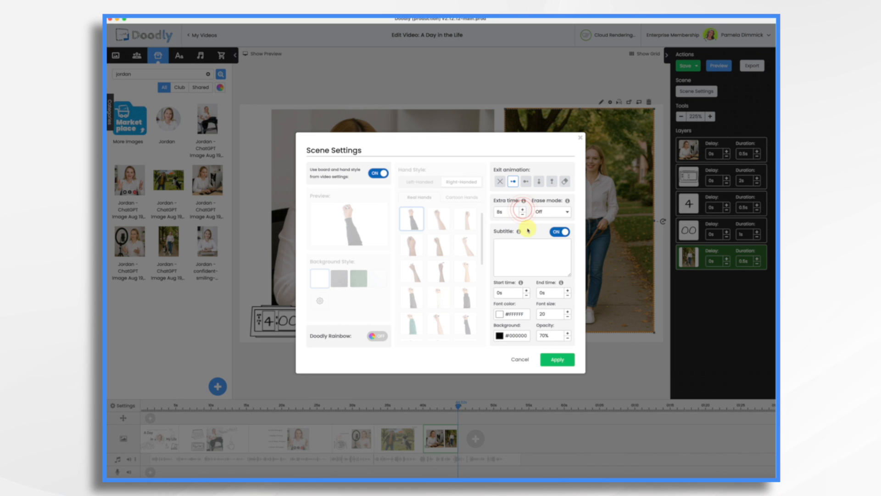
{"action": "left_click", "coordinate": [558, 359]}
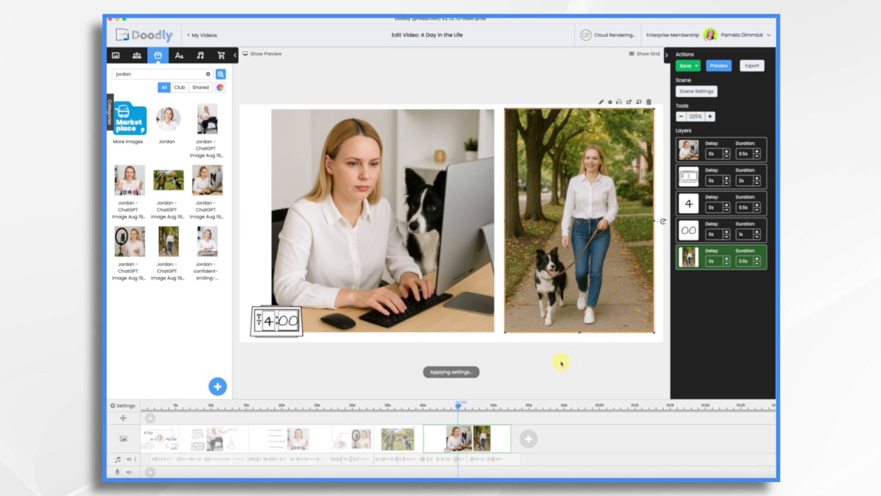
Step: Shorten the clock layer's duration to 1.5s and the 00 digits' duration to 0.5s
{"action": "left_click", "coordinate": [757, 183]}
{"action": "left_click", "coordinate": [757, 238]}
Step: Add a closing scene with the website address as Architects Daughter text and preview the video's ending
{"action": "left_click", "coordinate": [524, 438]}
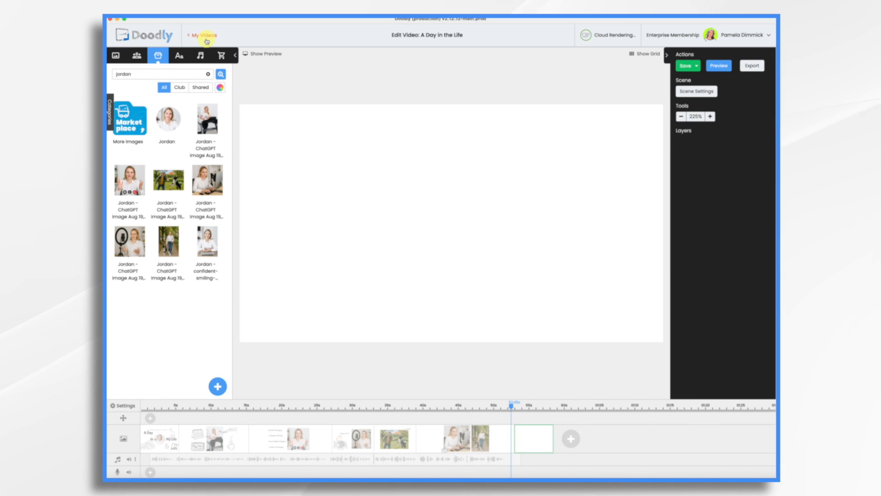
{"action": "left_click", "coordinate": [181, 56]}
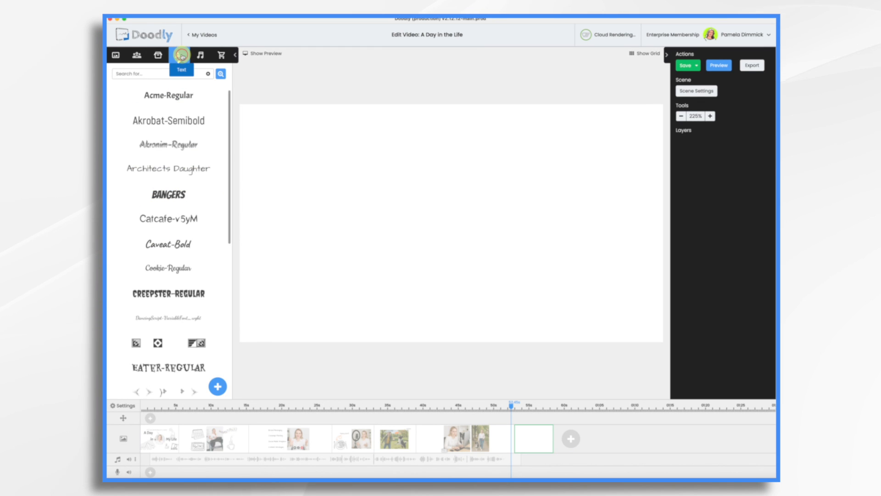
{"action": "left_click", "coordinate": [174, 171]}
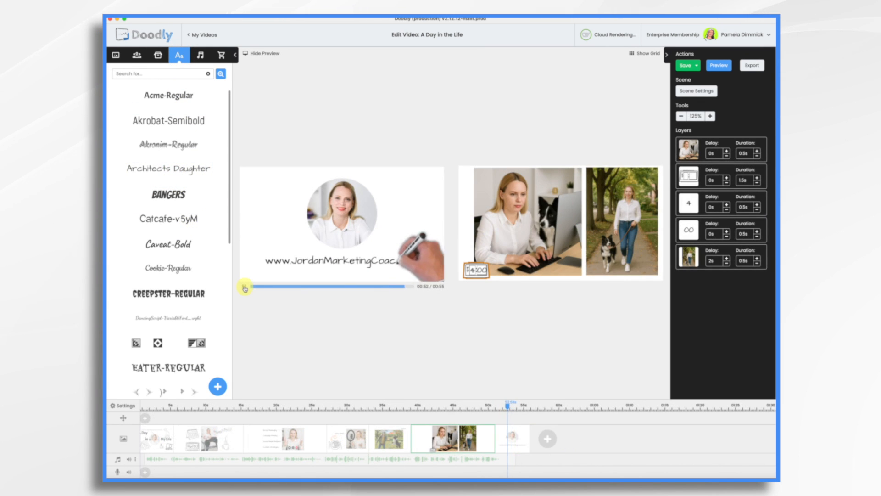
{"action": "left_click", "coordinate": [244, 288]}
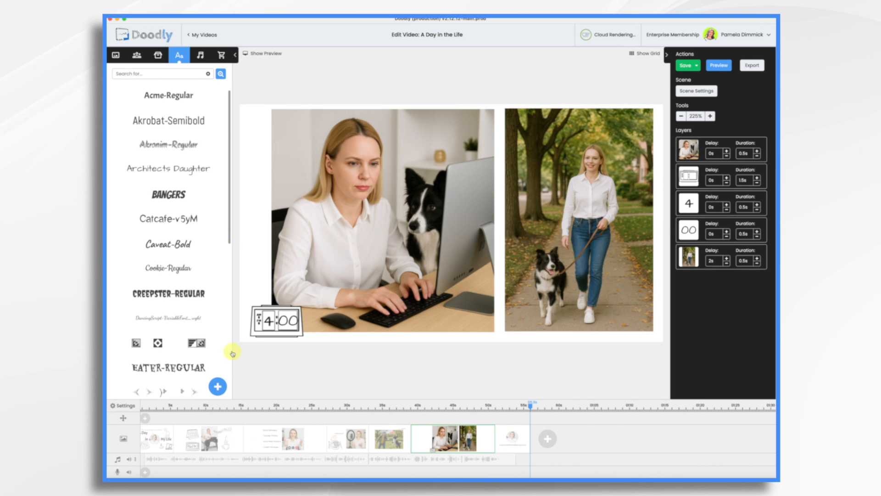
Step: Find "Get With It" in the Doodly music library and add it to the empty audio track beneath the narration
{"action": "left_click", "coordinate": [201, 56]}
{"action": "left_click", "coordinate": [111, 114]}
{"action": "left_click", "coordinate": [115, 133]}
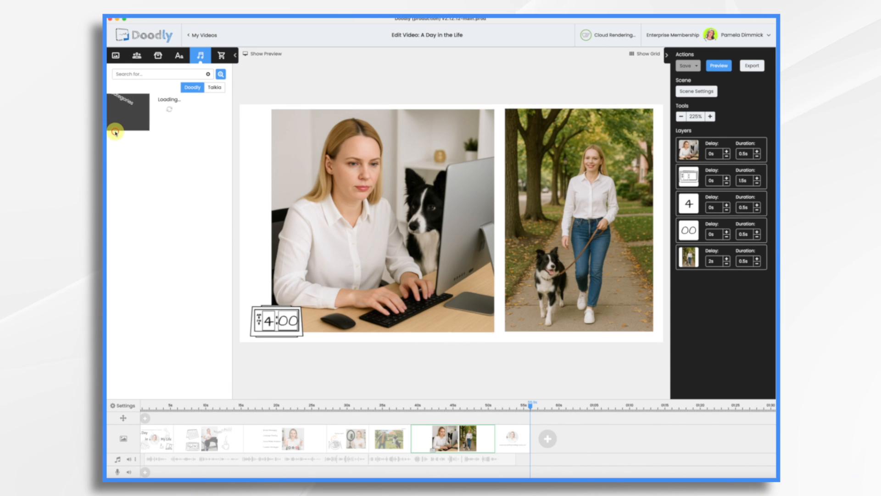
{"action": "scroll", "coordinate": [156, 202], "scroll_direction": "down", "scroll_amount": 10}
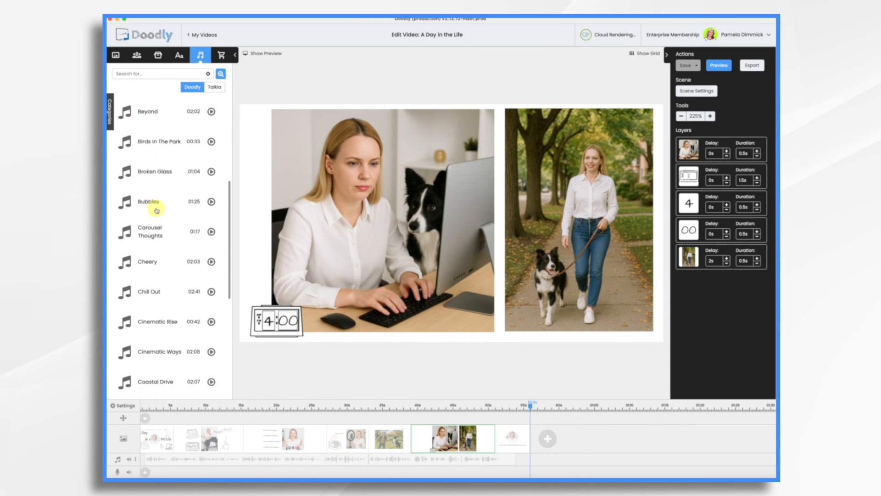
{"action": "scroll", "coordinate": [157, 210], "scroll_direction": "down", "scroll_amount": 15}
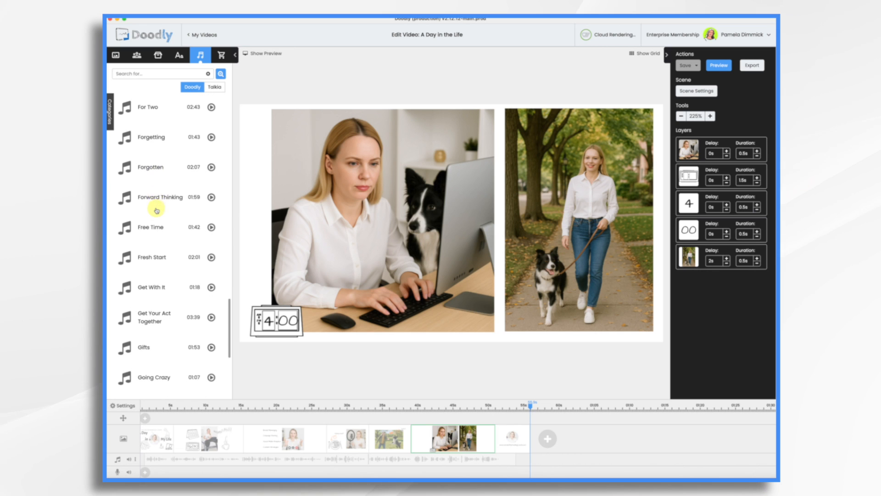
{"action": "scroll", "coordinate": [156, 210], "scroll_direction": "down", "scroll_amount": 4}
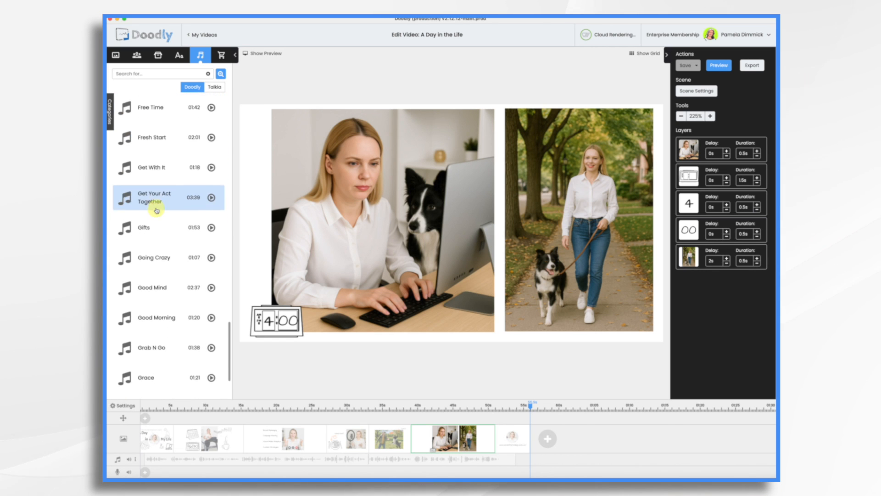
{"action": "left_click_drag", "start_coordinate": [151, 164], "coordinate": [202, 470]}
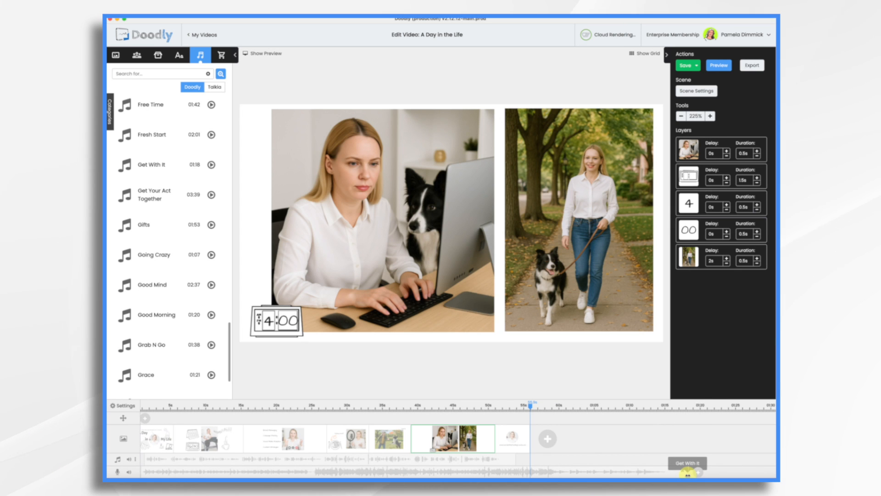
Step: Trim the "Get With It" music to the end of the closing scene and fade out its ending
{"action": "left_click_drag", "start_coordinate": [687, 474], "coordinate": [528, 475]}
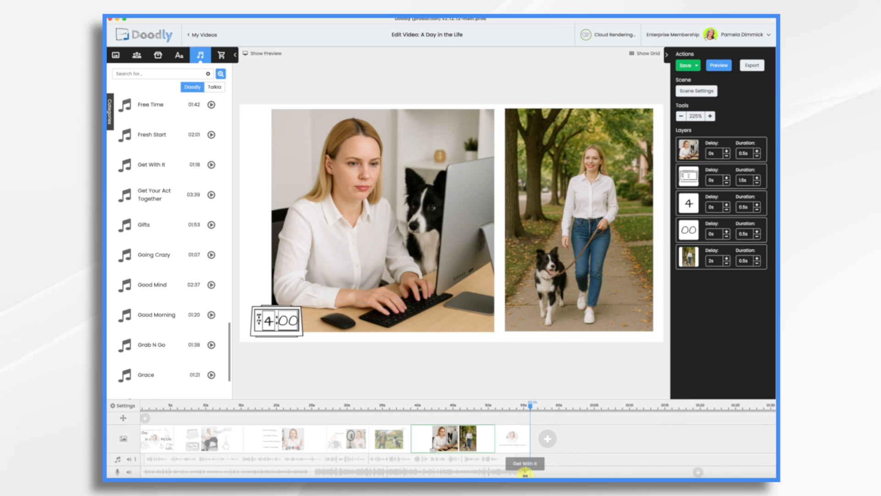
{"action": "left_click_drag", "start_coordinate": [526, 474], "coordinate": [507, 474]}
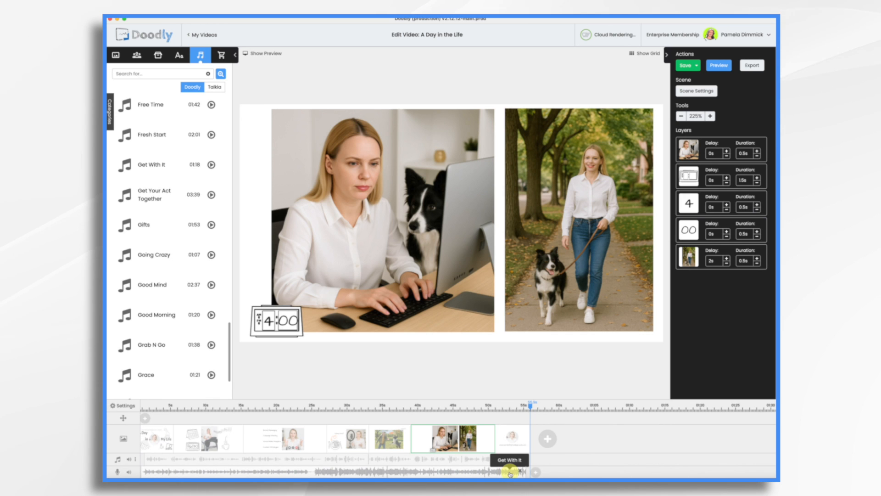
{"action": "right_click", "coordinate": [511, 473]}
{"action": "left_click", "coordinate": [526, 435]}
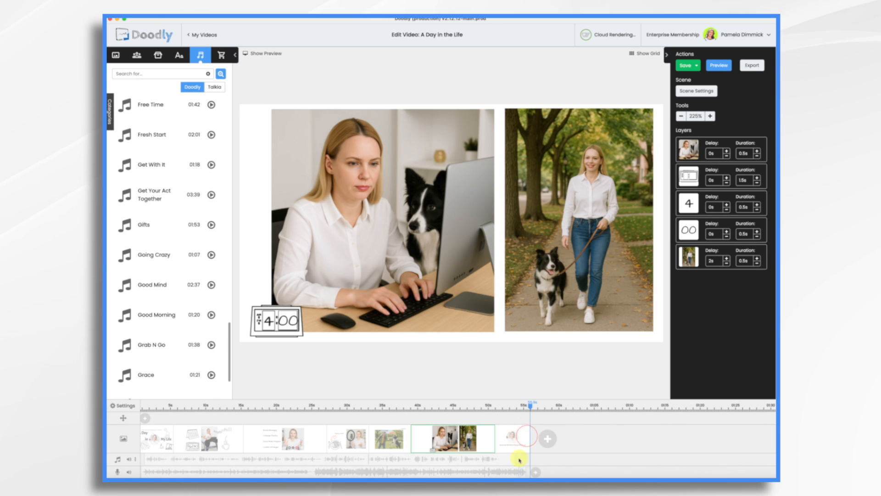
{"action": "left_click_drag", "start_coordinate": [510, 475], "coordinate": [490, 475]}
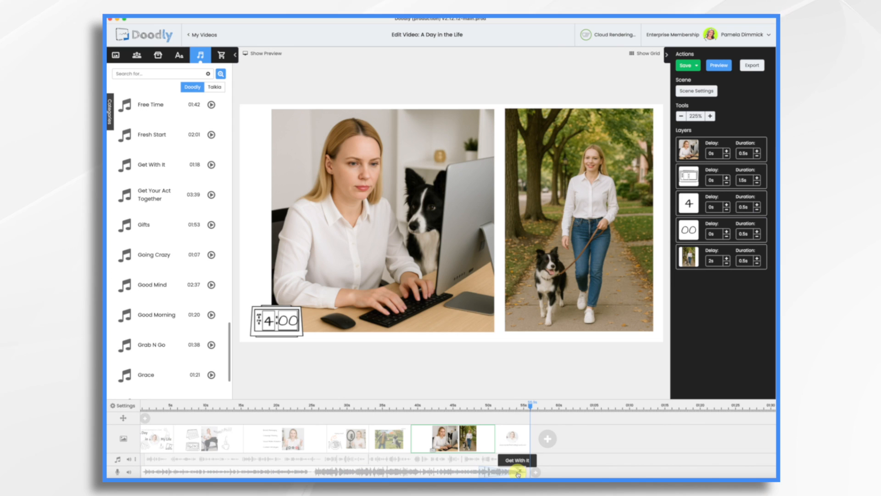
Step: Open the volume control of the track holding the background music
{"action": "left_click", "coordinate": [130, 473]}
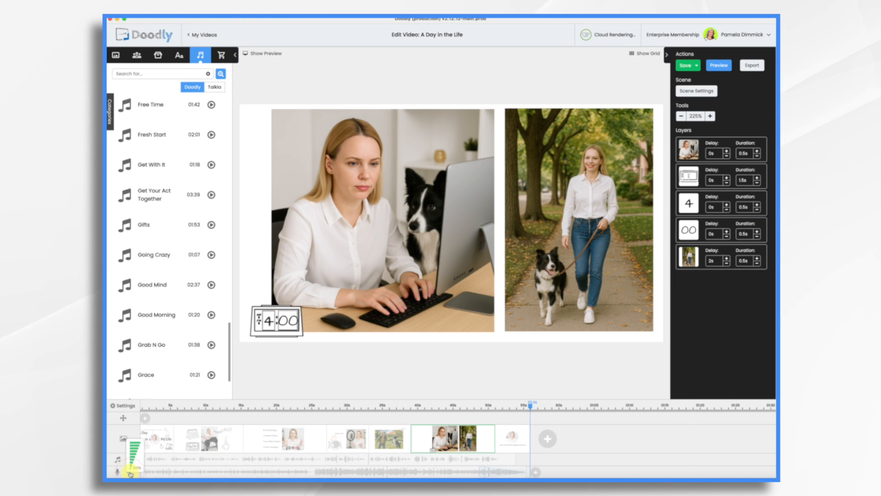